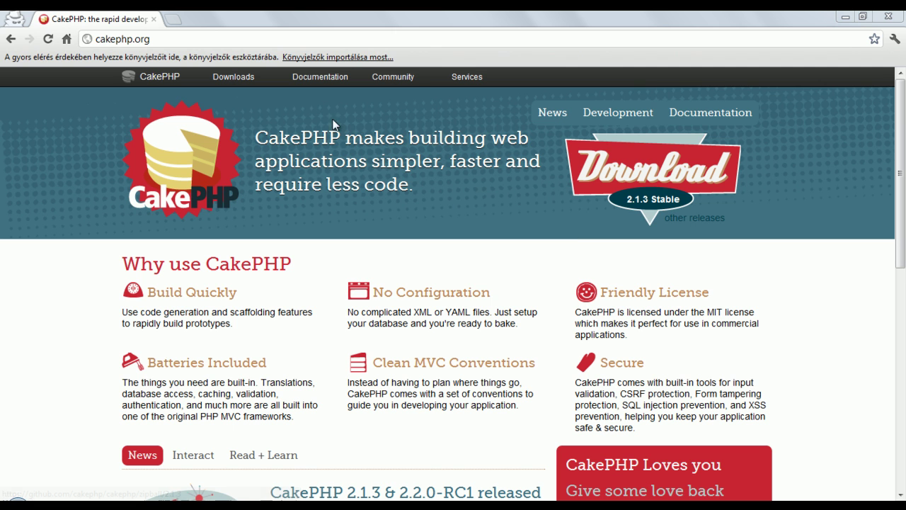
Step: Open the CakePHP 2.x Book in a separate tab and go to the Blog Tutorial under Tutorials & Examples
{"action": "mouse_move", "coordinate": [319, 83]}
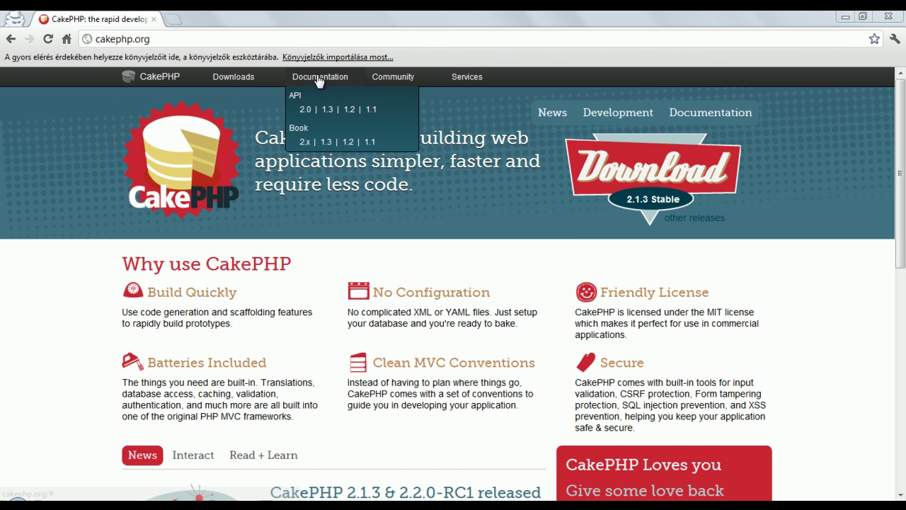
{"action": "middle_click", "coordinate": [304, 145]}
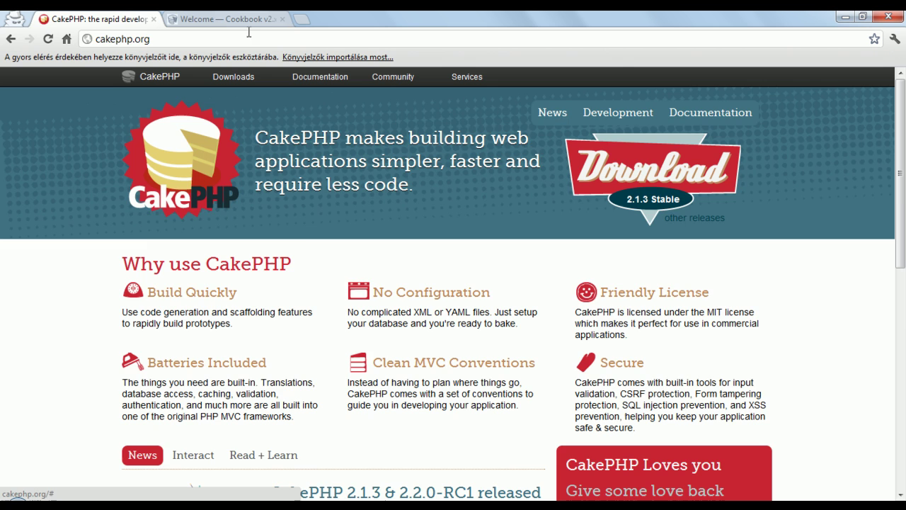
{"action": "left_click", "coordinate": [233, 17]}
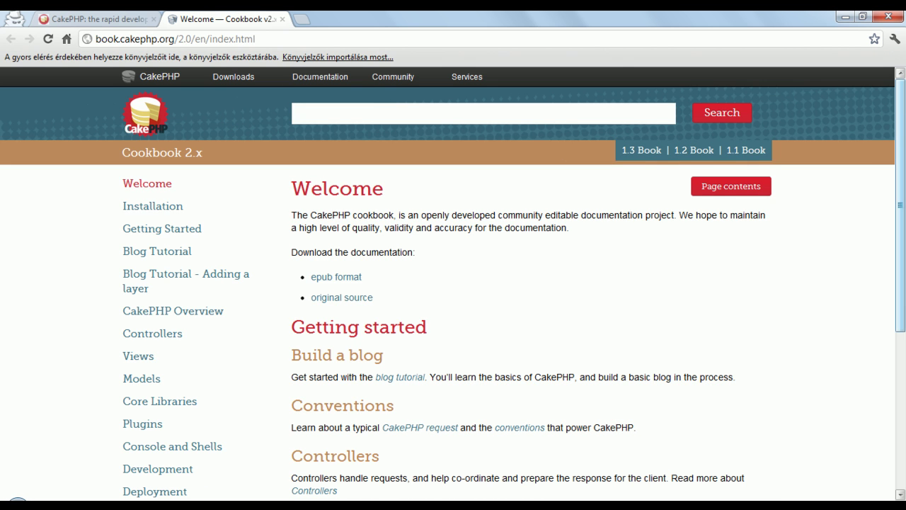
{"action": "left_click_drag", "start_coordinate": [900, 93], "coordinate": [904, 223]}
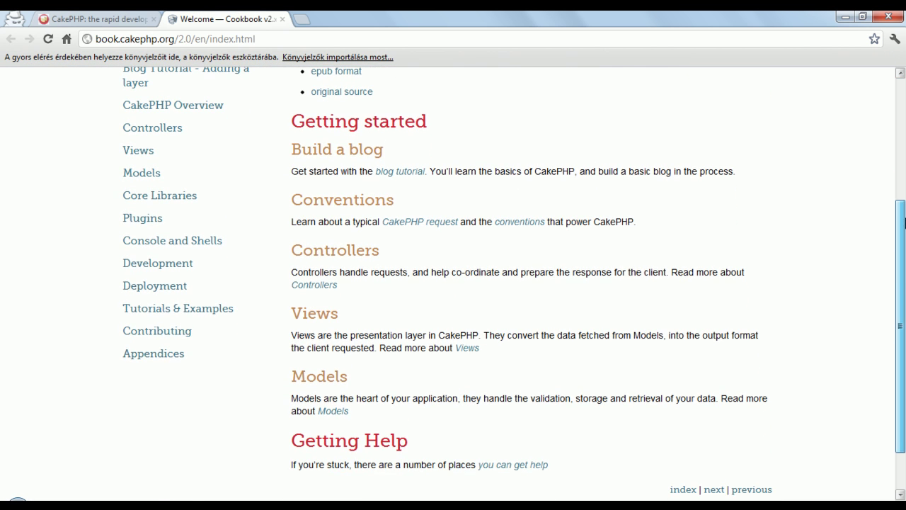
{"action": "left_click", "coordinate": [196, 320]}
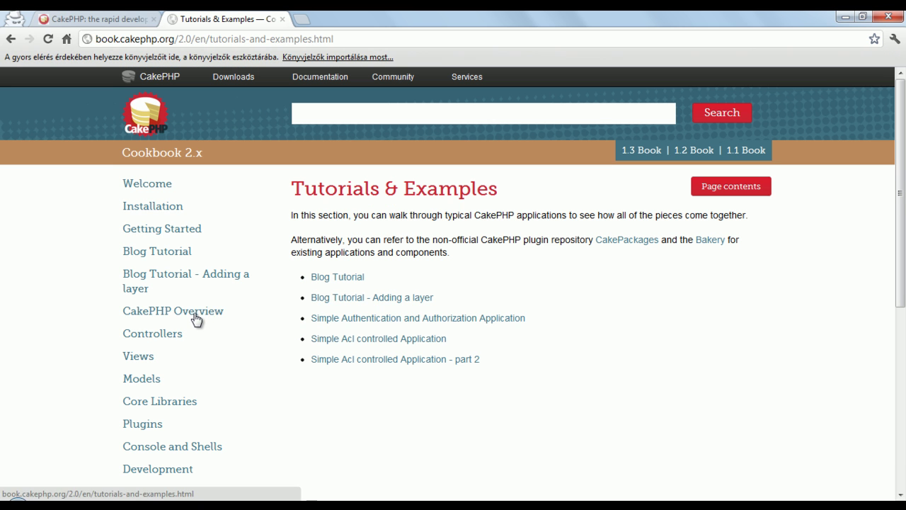
{"action": "left_click", "coordinate": [343, 280]}
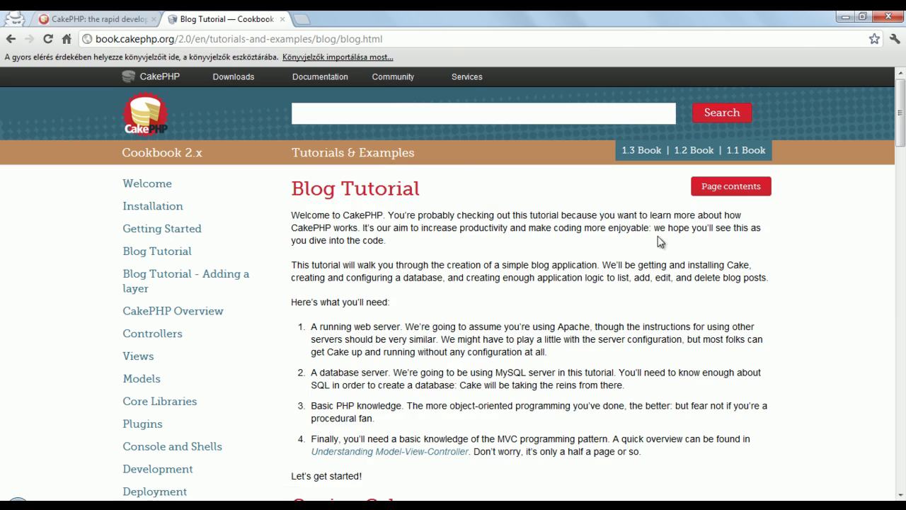
{"action": "mouse_move", "coordinate": [901, 104]}
{"action": "left_mouse_down"}
{"action": "mouse_move", "coordinate": [904, 347]}
{"action": "mouse_move", "coordinate": [901, 105]}
{"action": "left_mouse_up"}
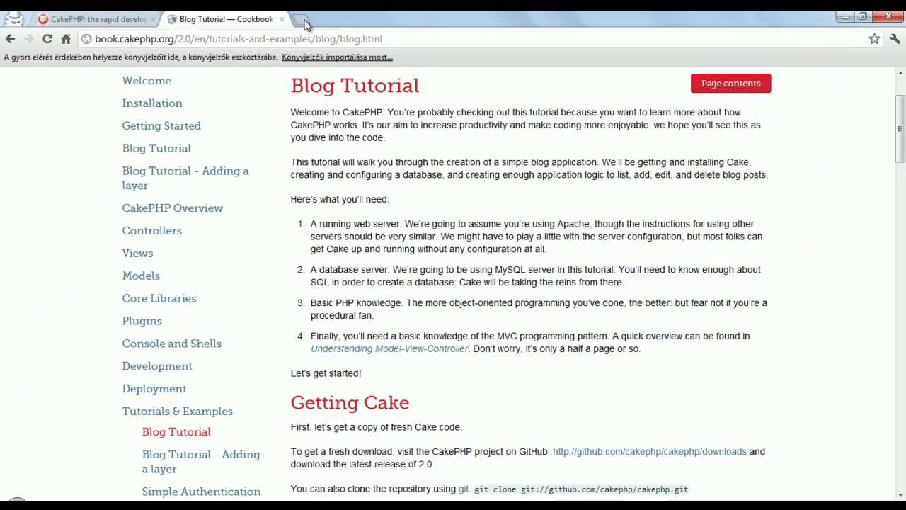
Step: Load localhost in a new tab and open the cakeblog project from the WampServer homepage
{"action": "left_click", "coordinate": [301, 19]}
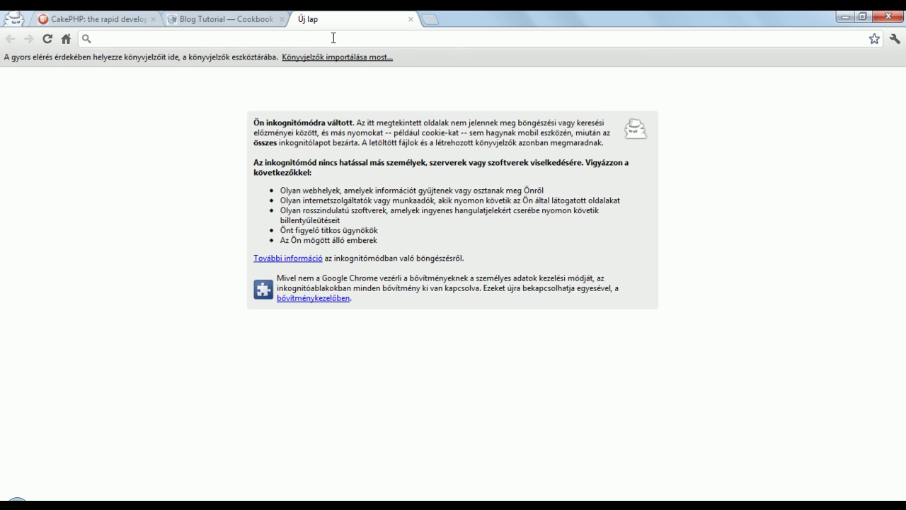
{"action": "type", "text": "localhost"}
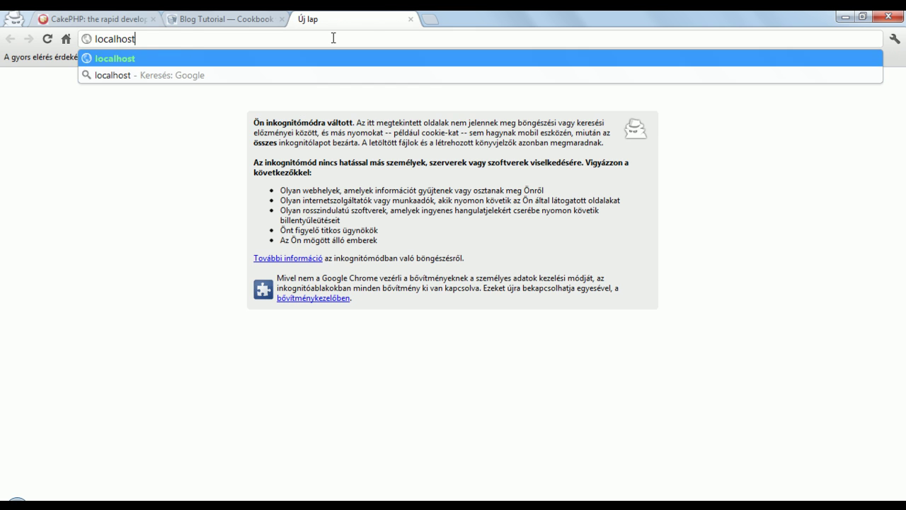
{"action": "key", "text": "Return"}
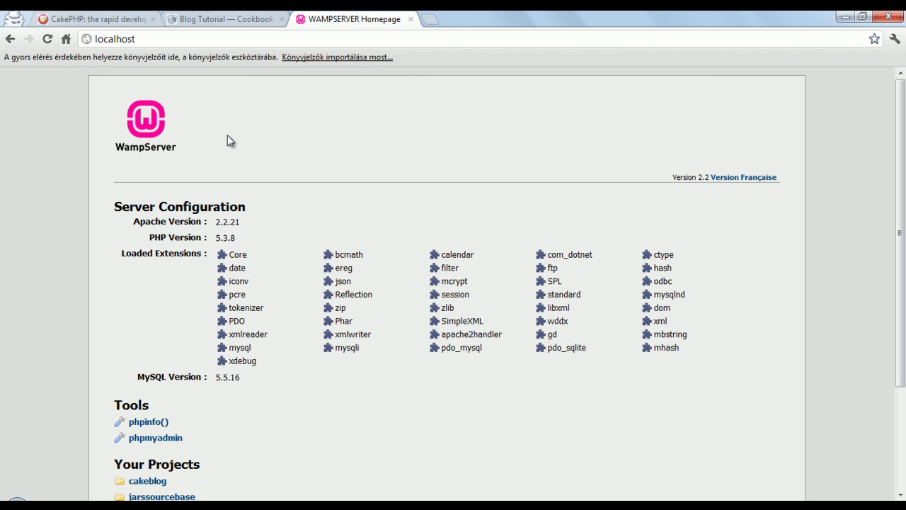
{"action": "left_click_drag", "start_coordinate": [905, 121], "coordinate": [905, 219]}
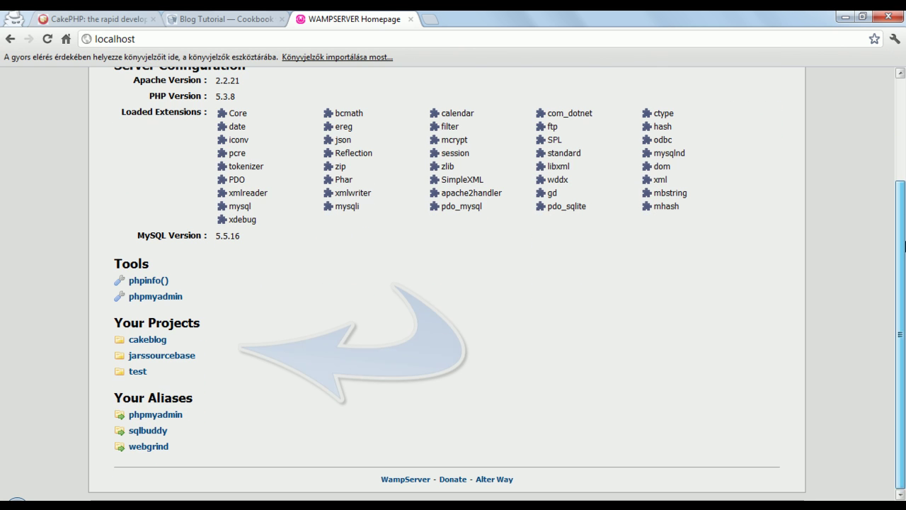
{"action": "left_click", "coordinate": [158, 341]}
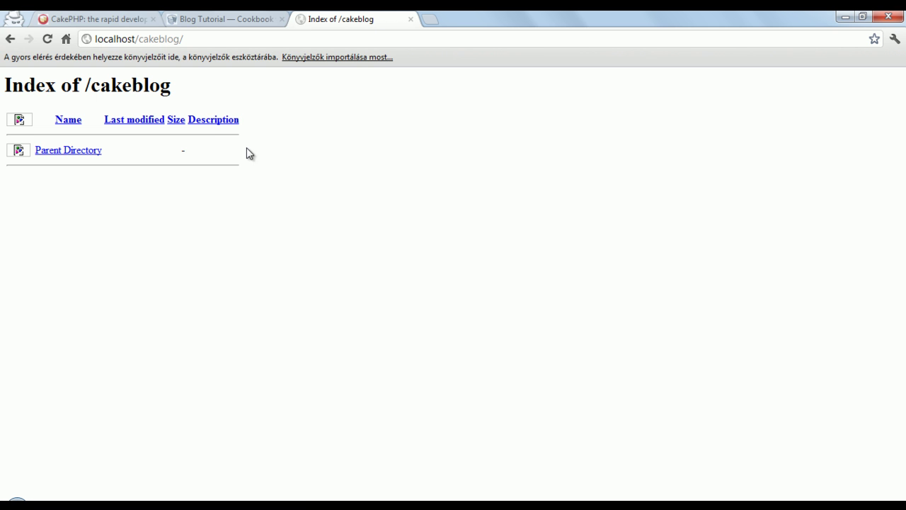
Step: Return to the Blog Tutorial and highlight the "A database server" requirement in its prerequisites list
{"action": "left_click", "coordinate": [249, 18]}
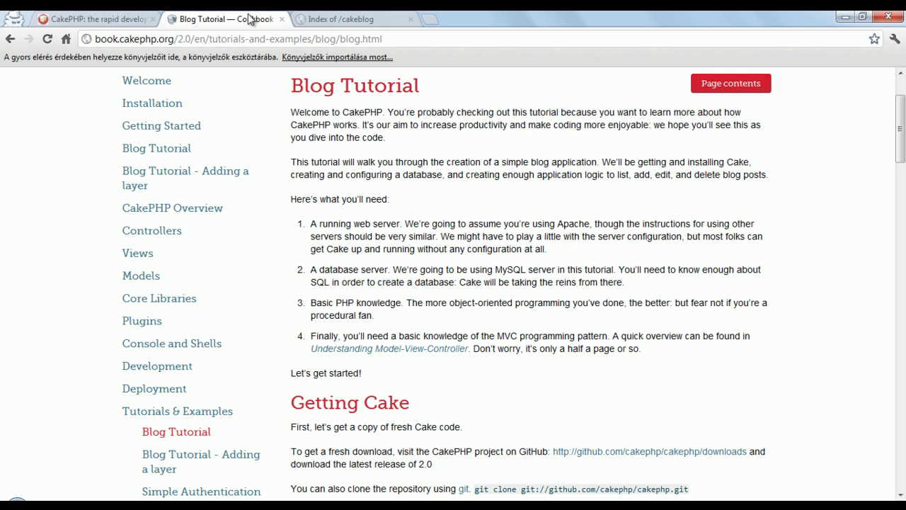
{"action": "left_click_drag", "start_coordinate": [901, 128], "coordinate": [900, 151]}
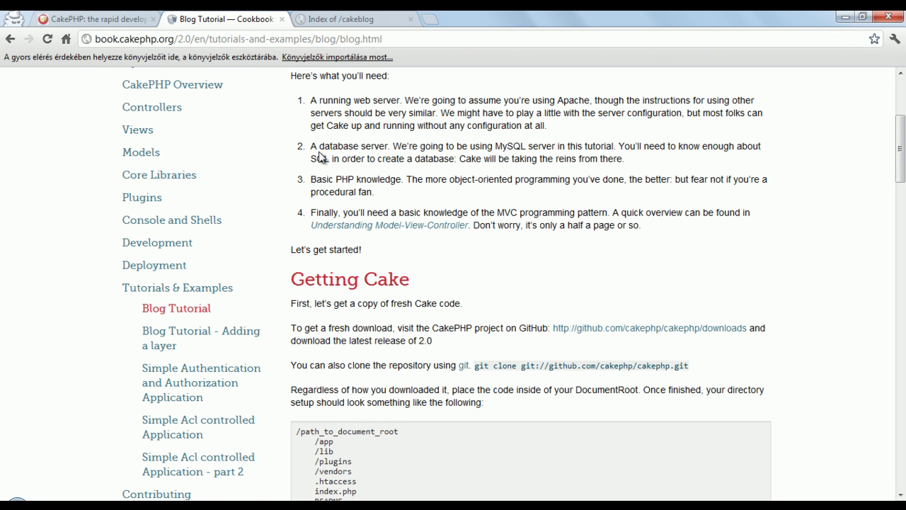
{"action": "left_click_drag", "start_coordinate": [310, 146], "coordinate": [404, 149]}
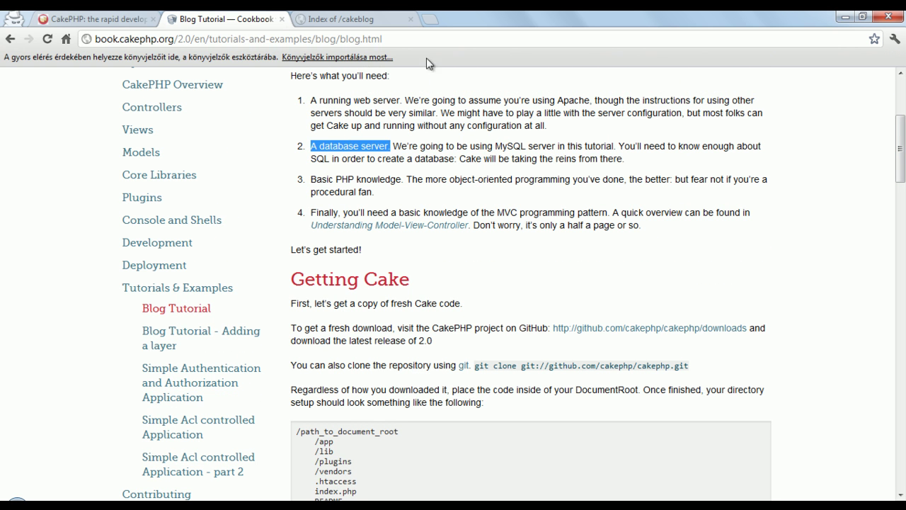
Step: Load localhost in another new tab and open phpMyAdmin from the WampServer homepage
{"action": "left_click", "coordinate": [429, 20]}
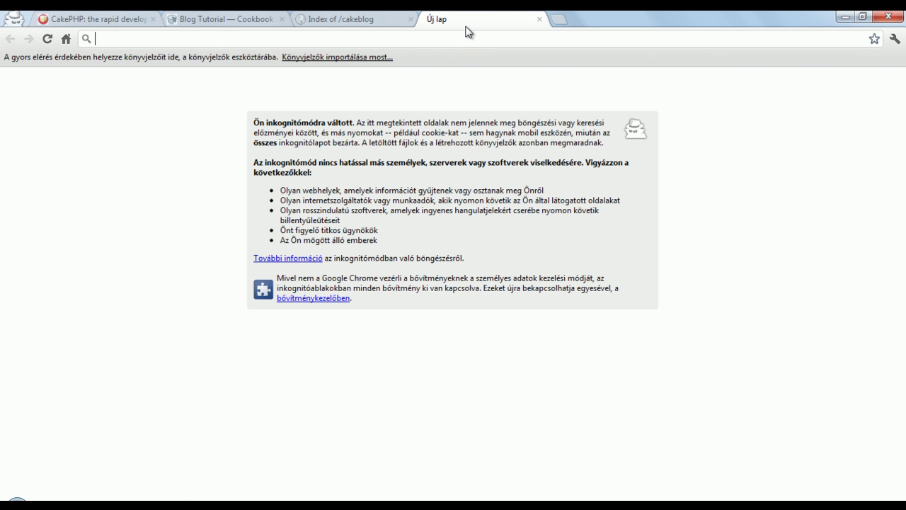
{"action": "type", "text": "localhost"}
{"action": "key", "text": "Return"}
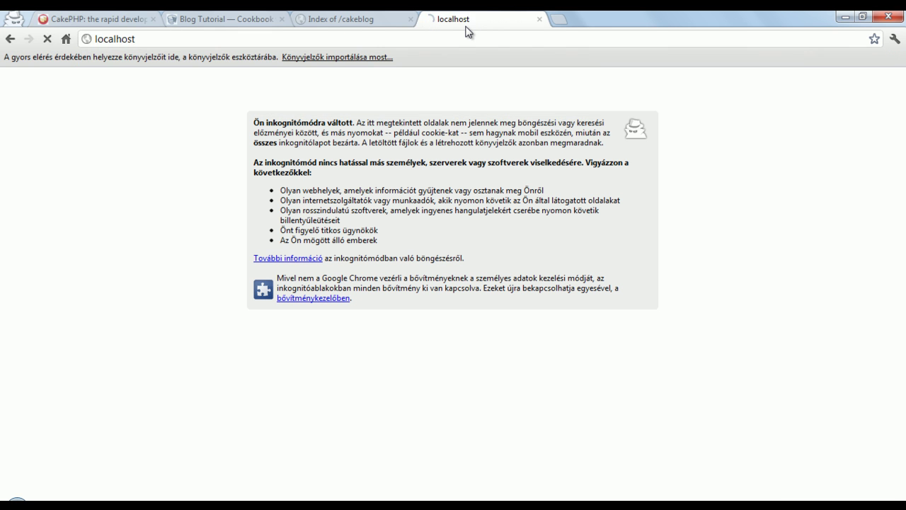
{"action": "scroll", "coordinate": [852, 121], "scroll_direction": "down", "scroll_amount": 2}
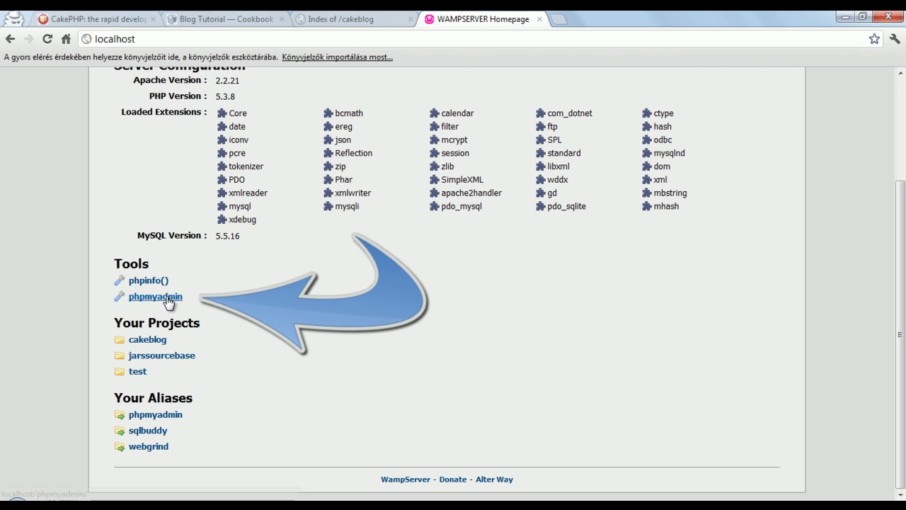
{"action": "left_click", "coordinate": [142, 297]}
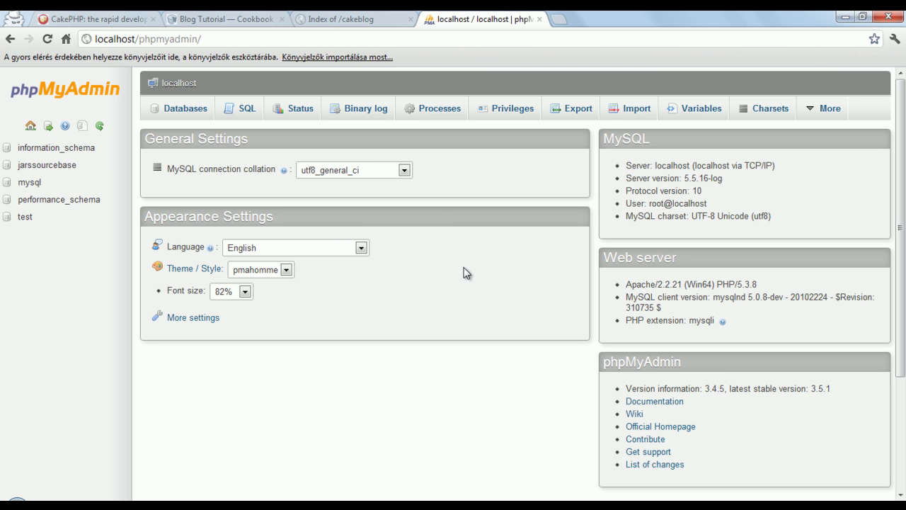
Step: Return to the Blog Tutorial and review the requirements on basic PHP knowledge and the MVC programming pattern
{"action": "left_click", "coordinate": [319, 23]}
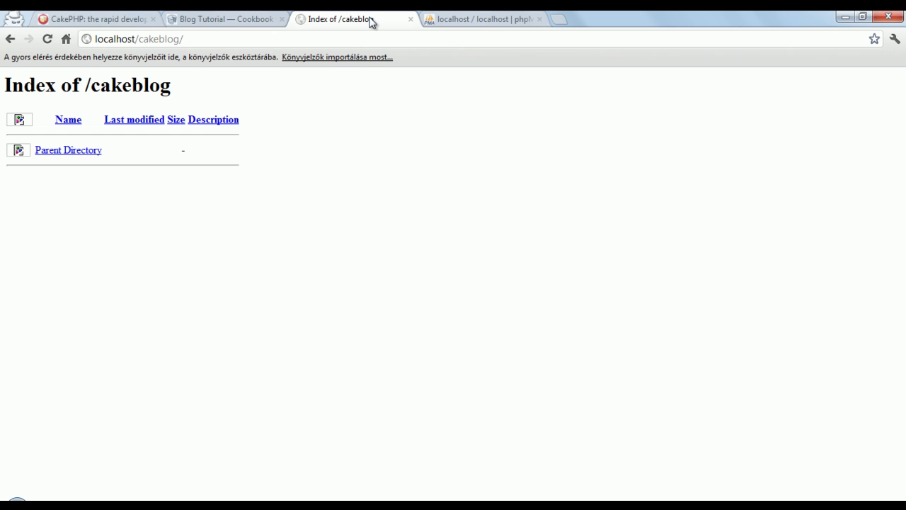
{"action": "left_click", "coordinate": [240, 22]}
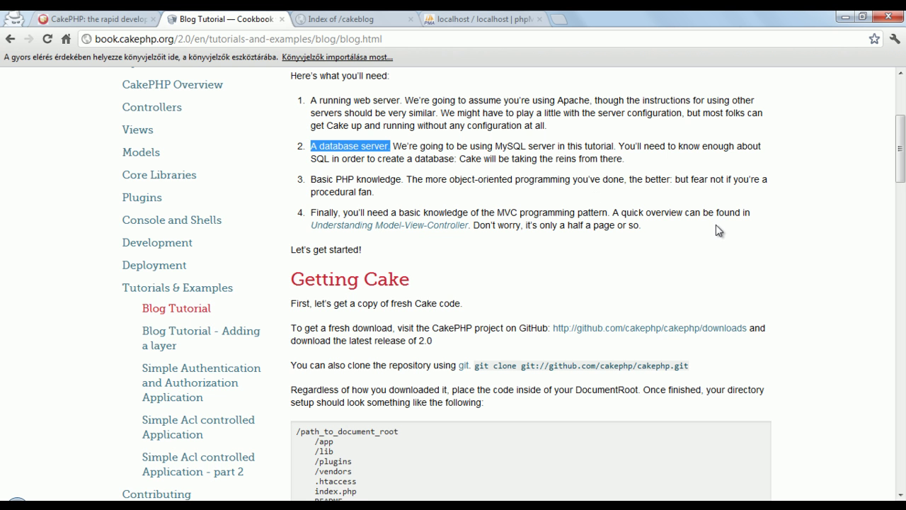
{"action": "left_click_drag", "start_coordinate": [314, 179], "coordinate": [390, 183]}
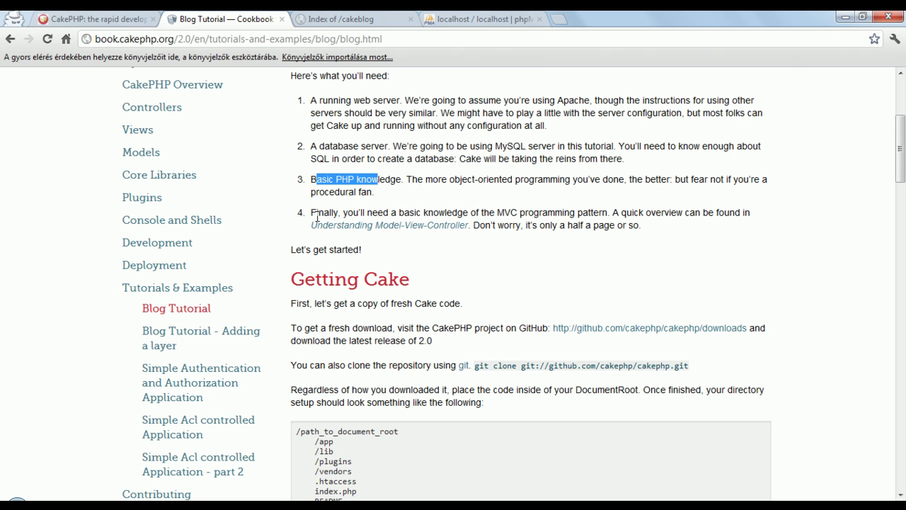
{"action": "left_click_drag", "start_coordinate": [316, 213], "coordinate": [440, 212]}
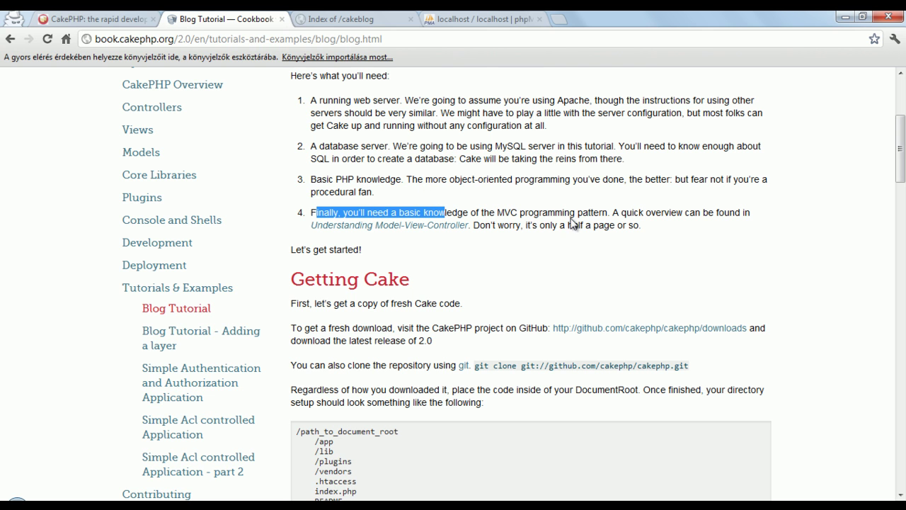
Step: View the linked Understanding Model-View-Controller page in a separate tab, close it and return to the Getting Cake section
{"action": "middle_click", "coordinate": [405, 231]}
{"action": "left_click", "coordinate": [347, 20]}
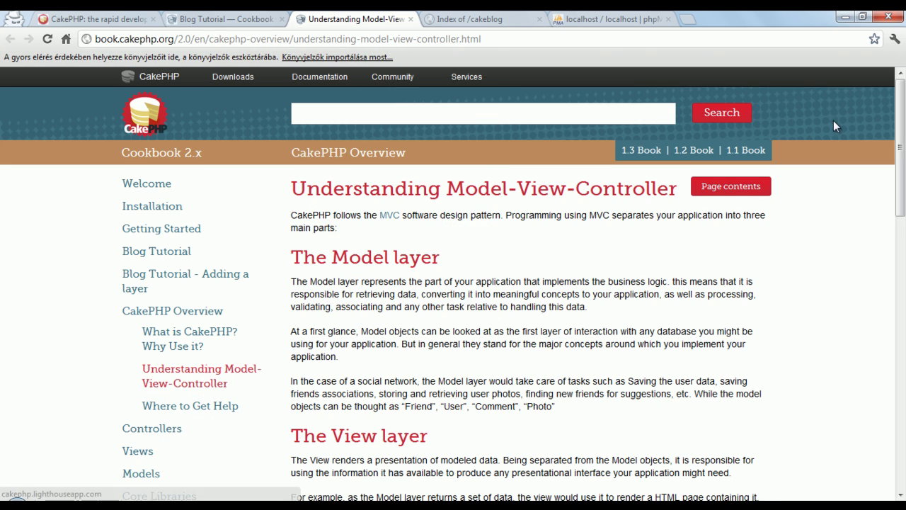
{"action": "left_click_drag", "start_coordinate": [901, 126], "coordinate": [903, 107]}
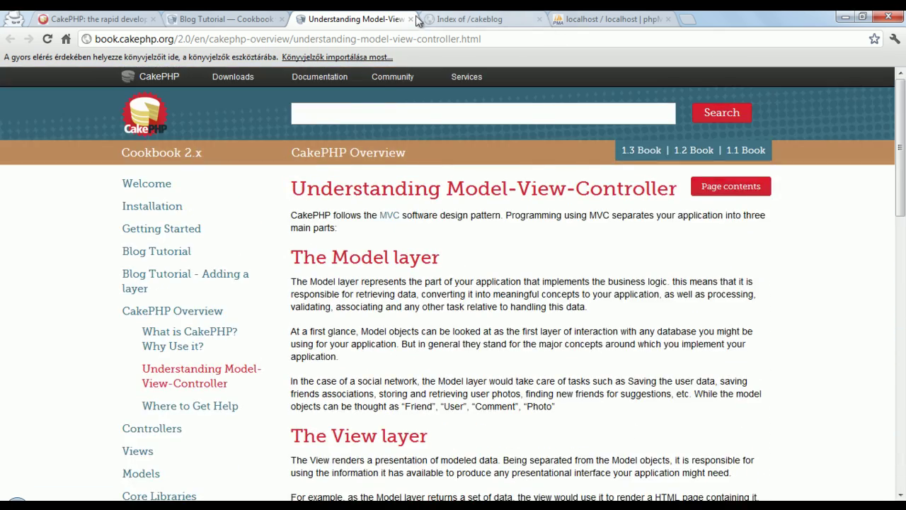
{"action": "left_click", "coordinate": [411, 20]}
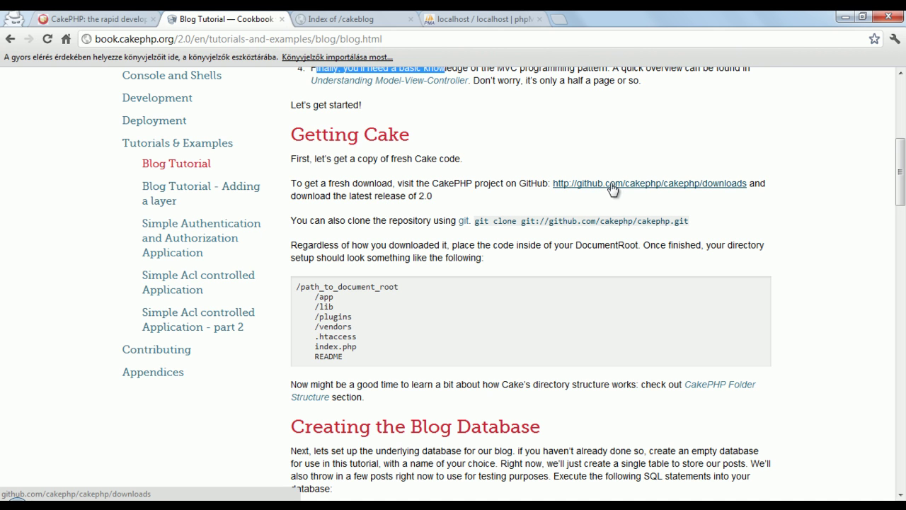
Step: Download the 2.1.3 Stable release from the CakePHP home page
{"action": "left_click", "coordinate": [89, 19]}
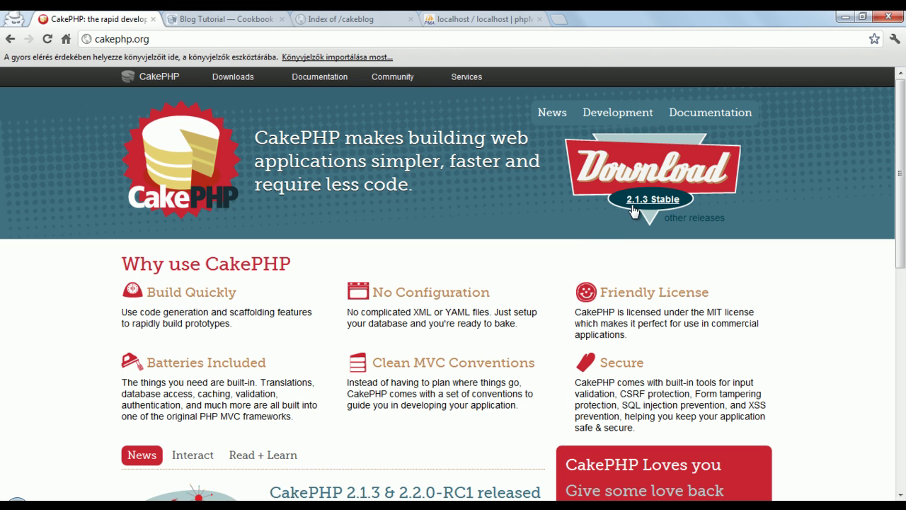
{"action": "left_click", "coordinate": [658, 205]}
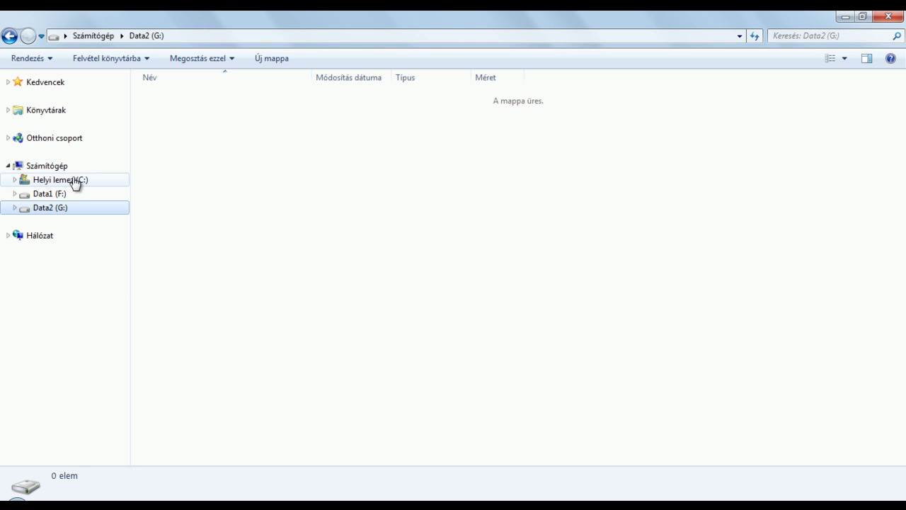
Step: In Windows Explorer, open the user's Letöltések folder on the C: drive
{"action": "left_click", "coordinate": [75, 182]}
{"action": "double_click", "coordinate": [192, 98]}
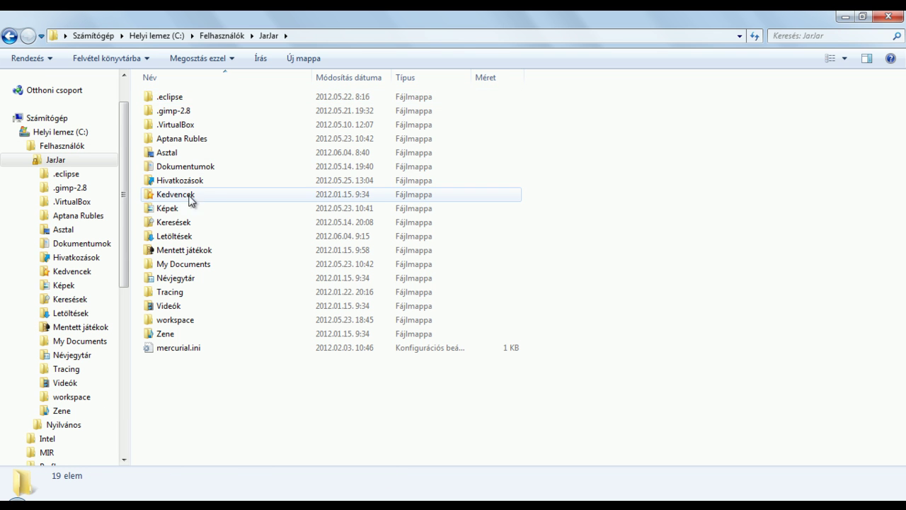
{"action": "double_click", "coordinate": [170, 238]}
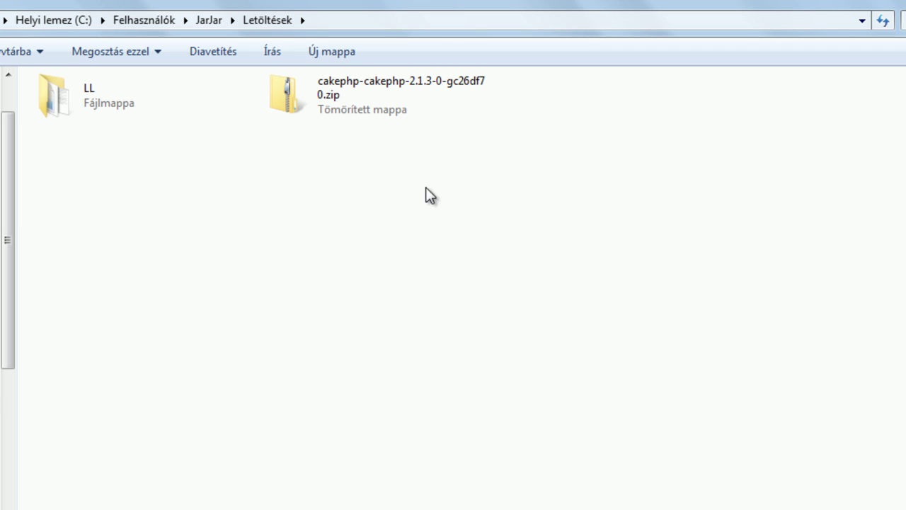
Step: Extract cakephp-cakephp-2.1.3-0-gc26df70.zip into the current folder with 7-Zip and open the extracted CakePHP folder
{"action": "left_click", "coordinate": [373, 96]}
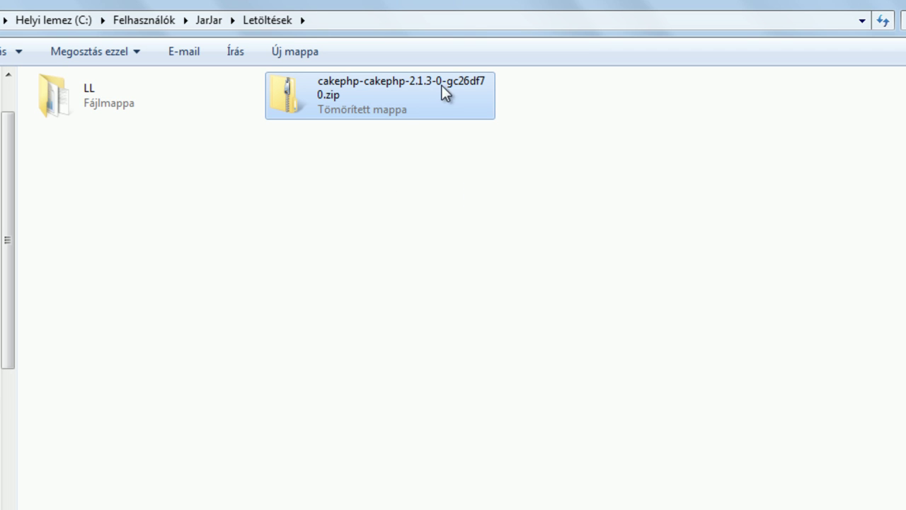
{"action": "right_click", "coordinate": [397, 97]}
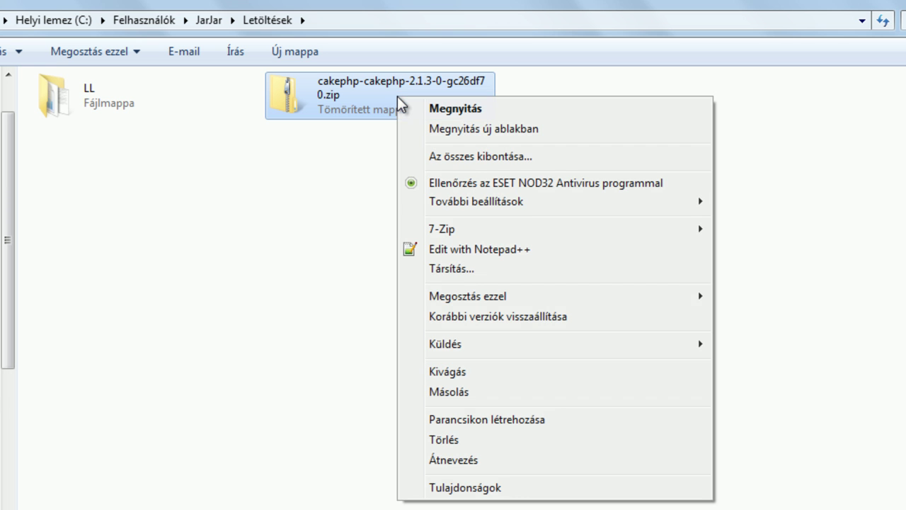
{"action": "mouse_move", "coordinate": [532, 233]}
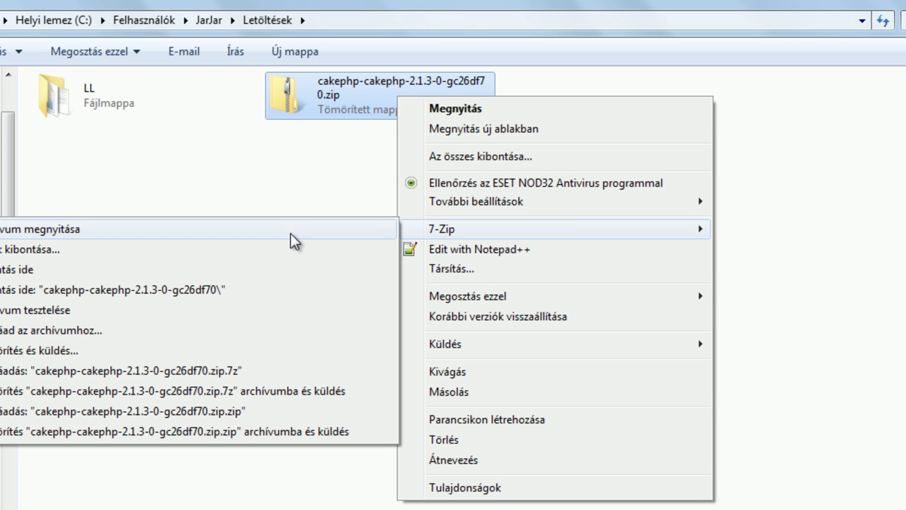
{"action": "left_click", "coordinate": [287, 269]}
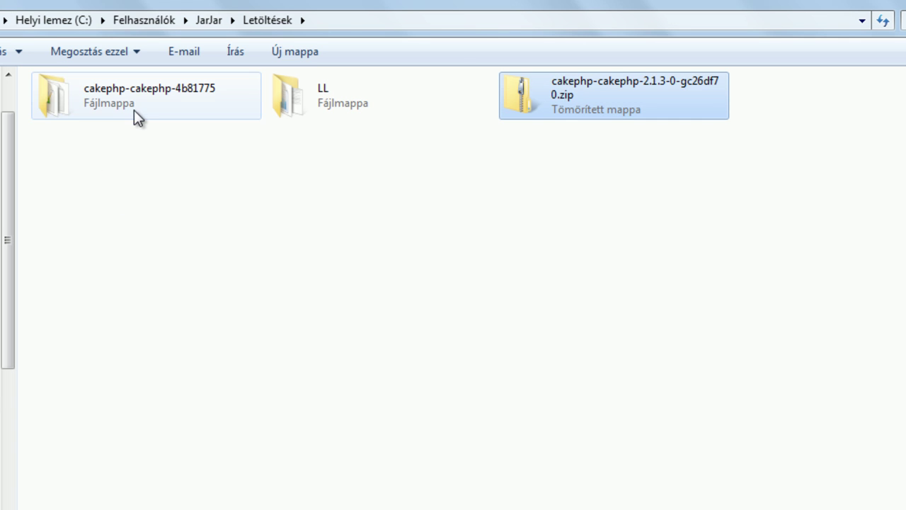
{"action": "double_click", "coordinate": [134, 112]}
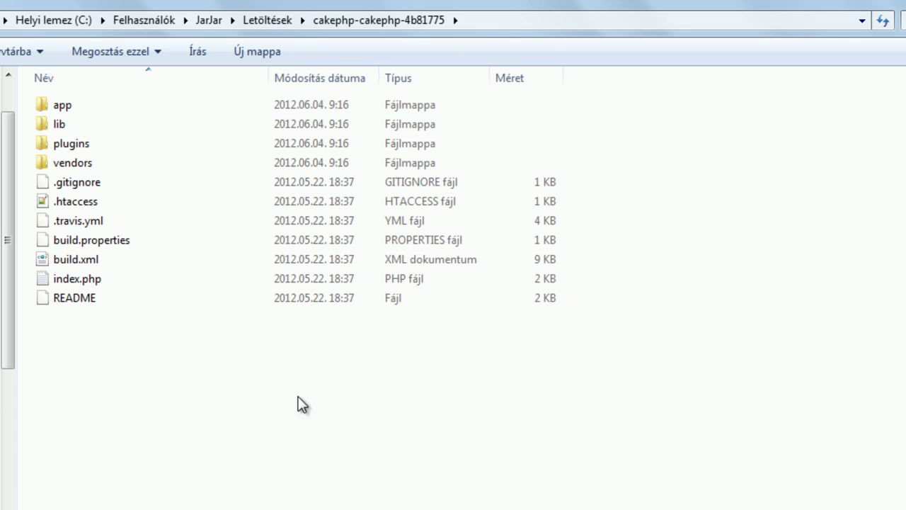
{"action": "left_click_drag", "start_coordinate": [411, 427], "coordinate": [105, 112]}
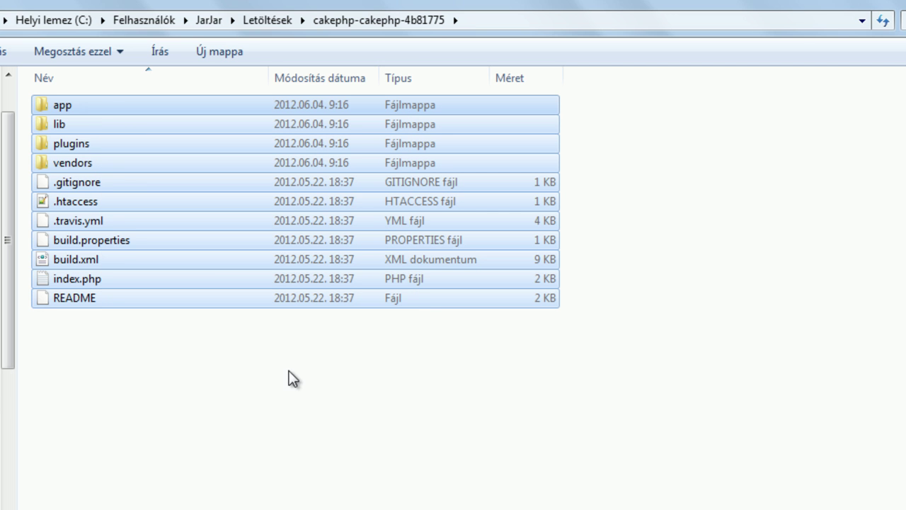
{"action": "left_click_drag", "start_coordinate": [546, 437], "coordinate": [123, 108]}
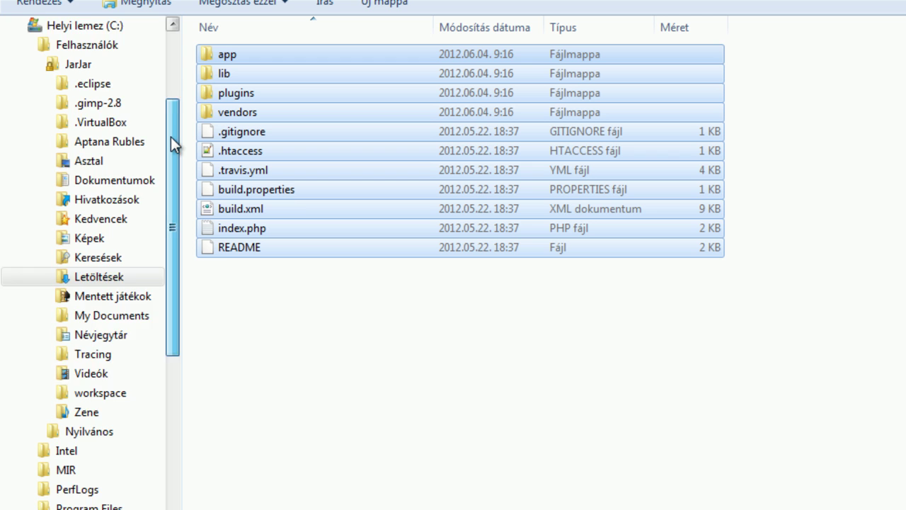
{"action": "left_click_drag", "start_coordinate": [171, 137], "coordinate": [170, 350]}
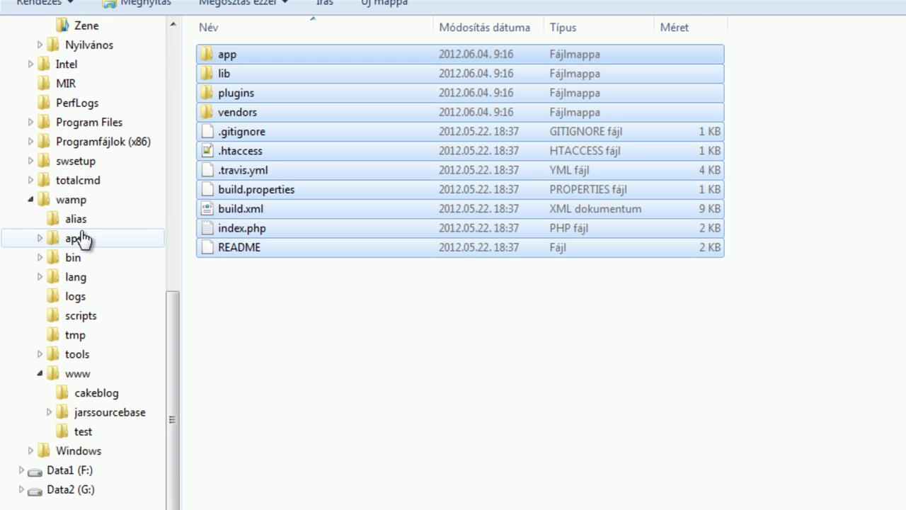
{"action": "left_click", "coordinate": [97, 393]}
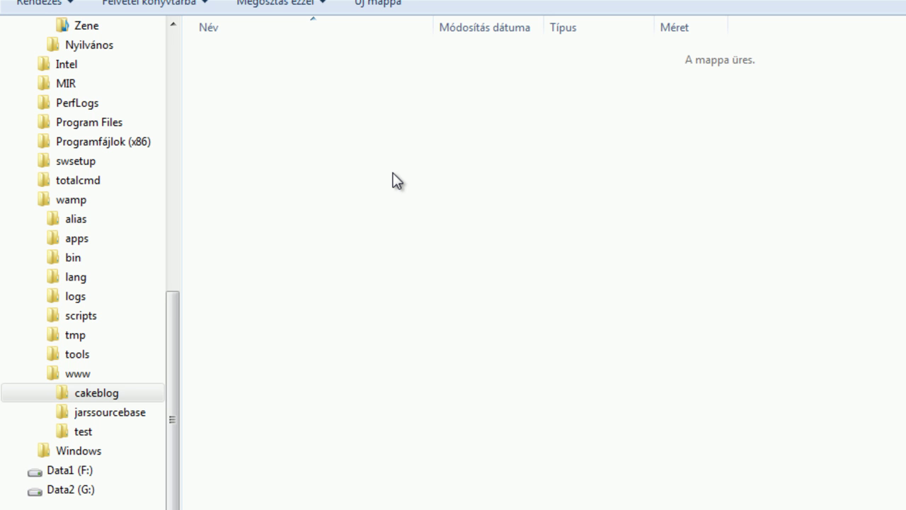
{"action": "key", "text": "ctrl+v"}
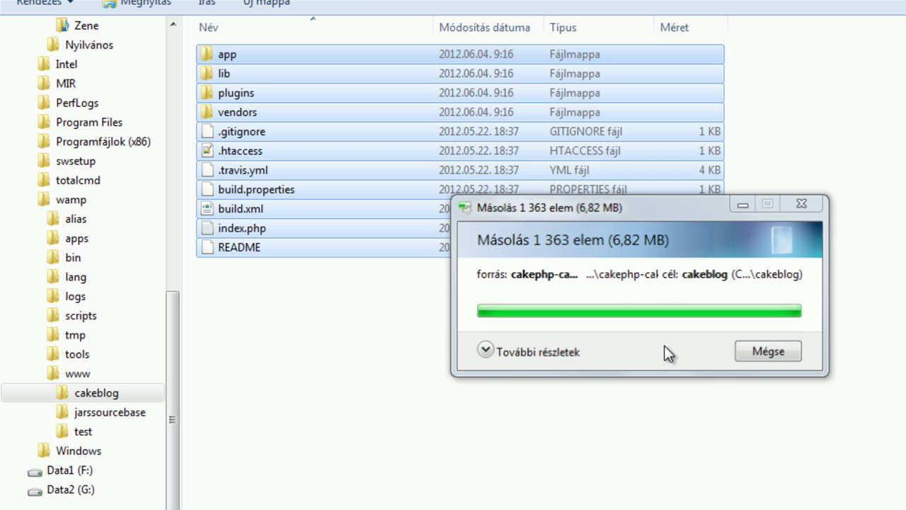
Step: Switch to the browser, reload localhost/cakeblog/ and look through the CakePHP welcome page's notices
{"action": "left_click", "coordinate": [423, 390]}
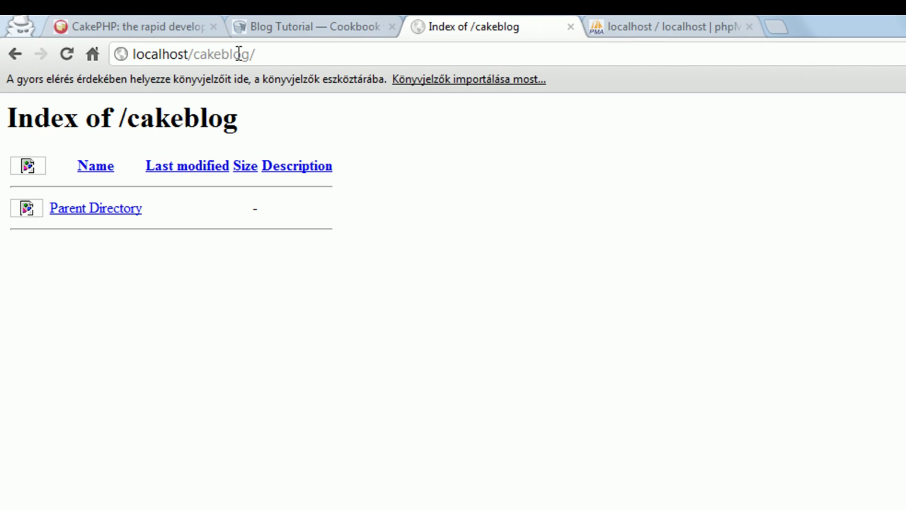
{"action": "left_click_drag", "start_coordinate": [136, 55], "coordinate": [246, 55]}
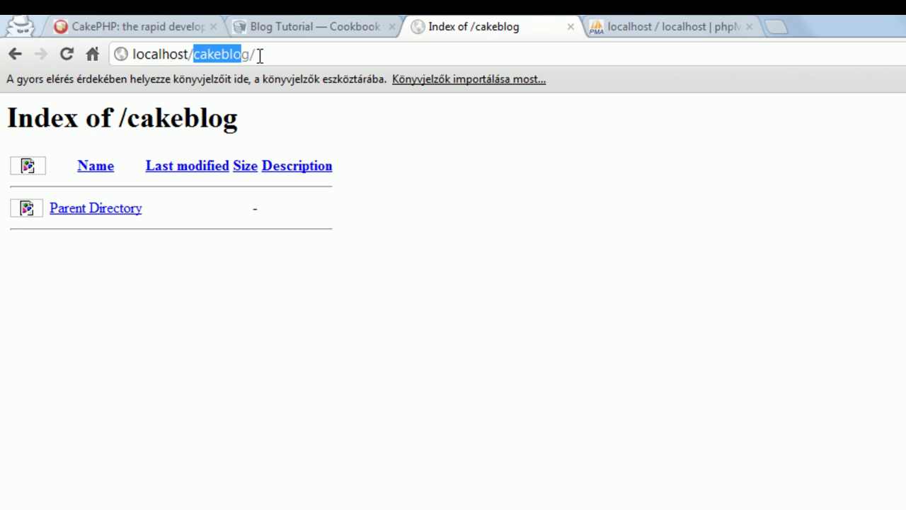
{"action": "left_click", "coordinate": [296, 56]}
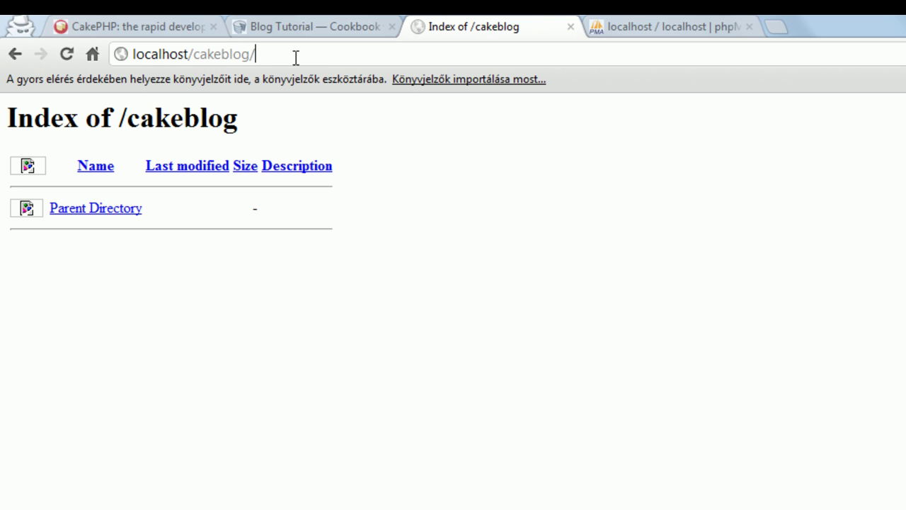
{"action": "key", "text": "Return"}
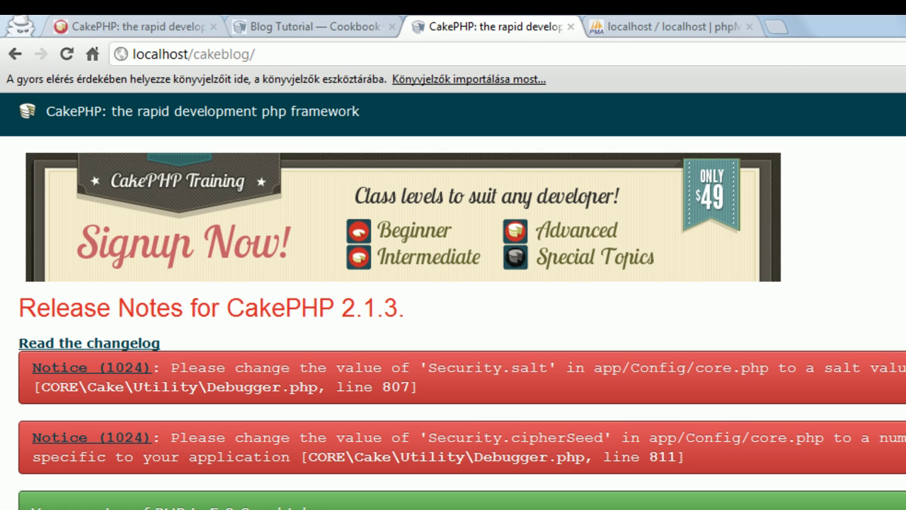
{"action": "scroll", "coordinate": [462, 301], "scroll_direction": "down", "scroll_amount": 3}
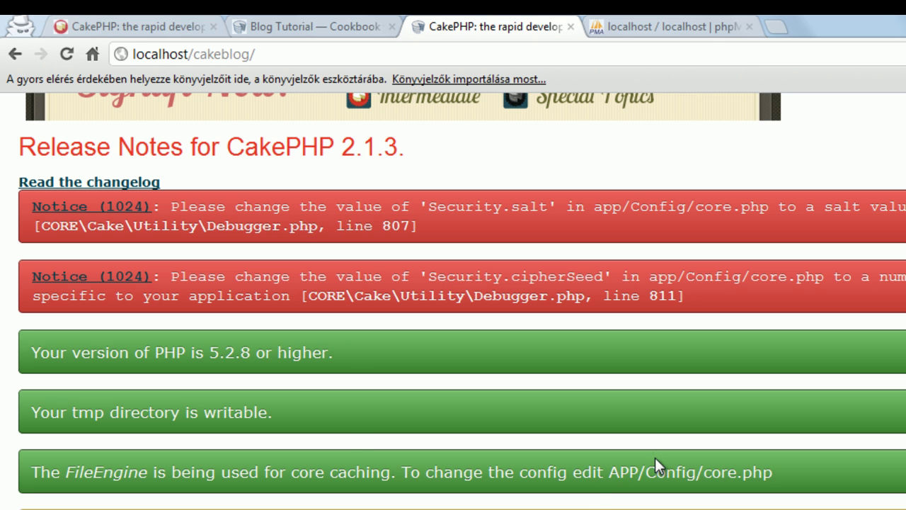
Step: Copy all the SQL statements from the Creating the Blog Database section of the Blog Tutorial
{"action": "left_click", "coordinate": [319, 25]}
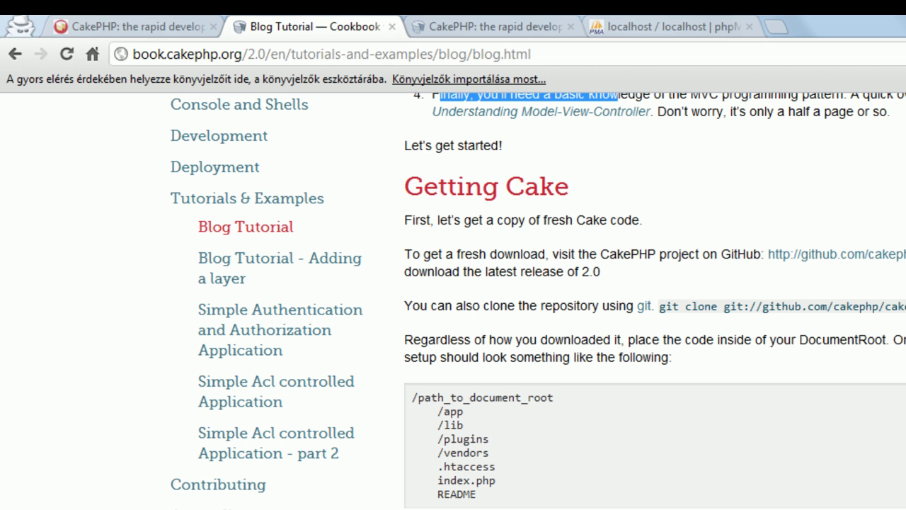
{"action": "scroll", "coordinate": [453, 283], "scroll_direction": "down", "scroll_amount": 6}
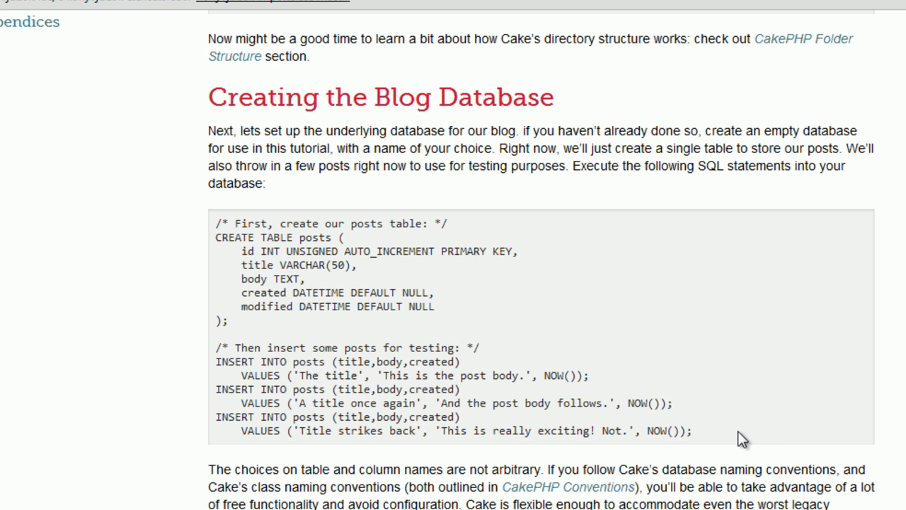
{"action": "left_click_drag", "start_coordinate": [684, 433], "coordinate": [213, 222]}
{"action": "key", "text": "ctrl+c"}
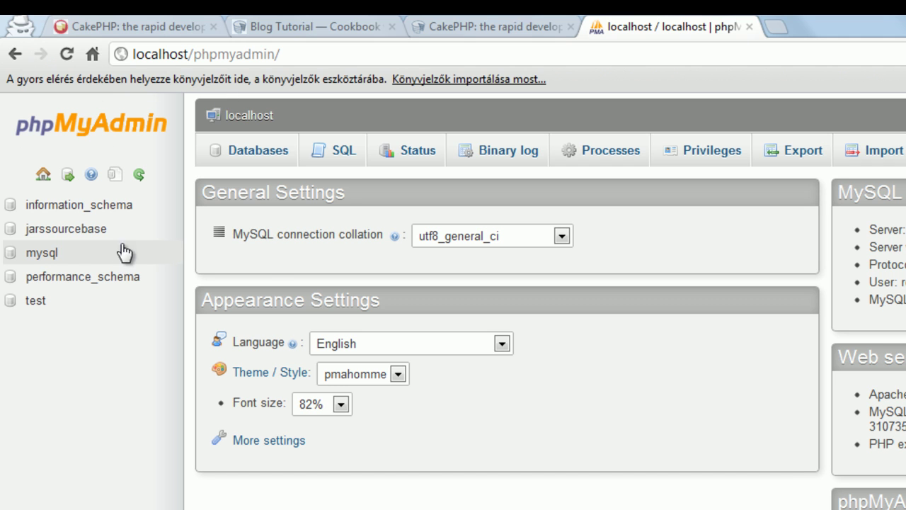
Step: In phpMyAdmin, create a new database named cakeblog with the utf8_general_ci collation
{"action": "left_click", "coordinate": [249, 157]}
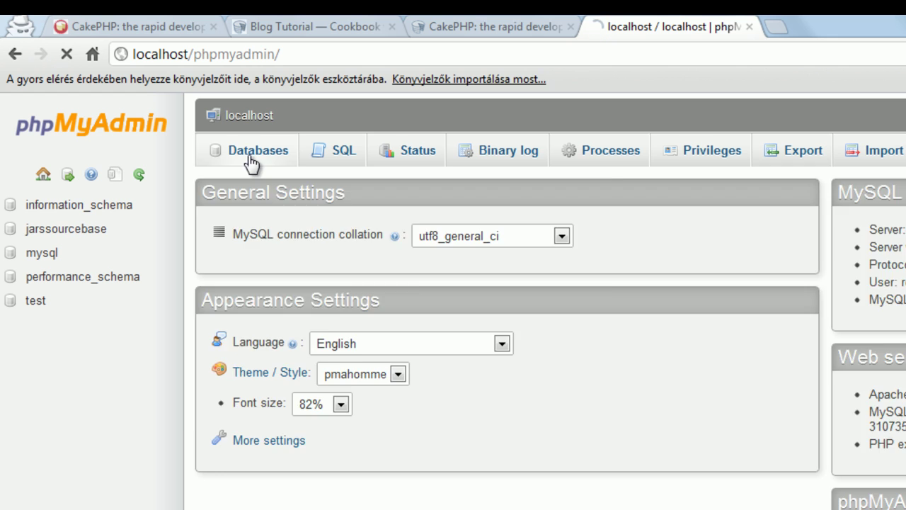
{"action": "left_click", "coordinate": [315, 288]}
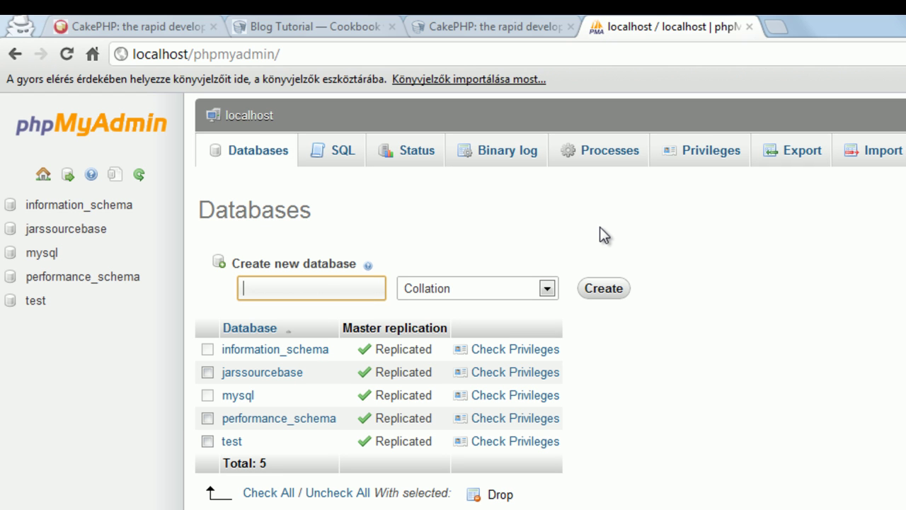
{"action": "type", "text": "cakeblog"}
{"action": "left_click", "coordinate": [547, 288]}
{"action": "left_click_drag", "start_coordinate": [548, 317], "coordinate": [557, 509]}
{"action": "left_click", "coordinate": [504, 344]}
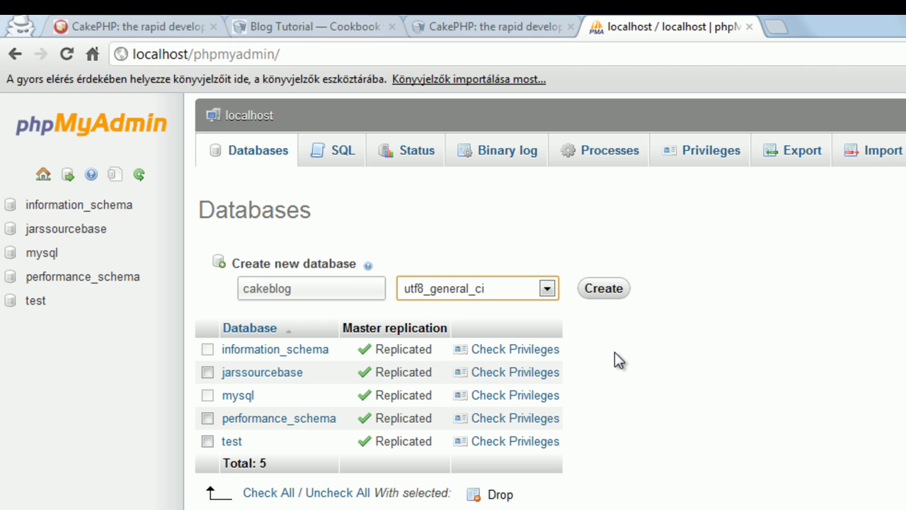
{"action": "left_click", "coordinate": [611, 292]}
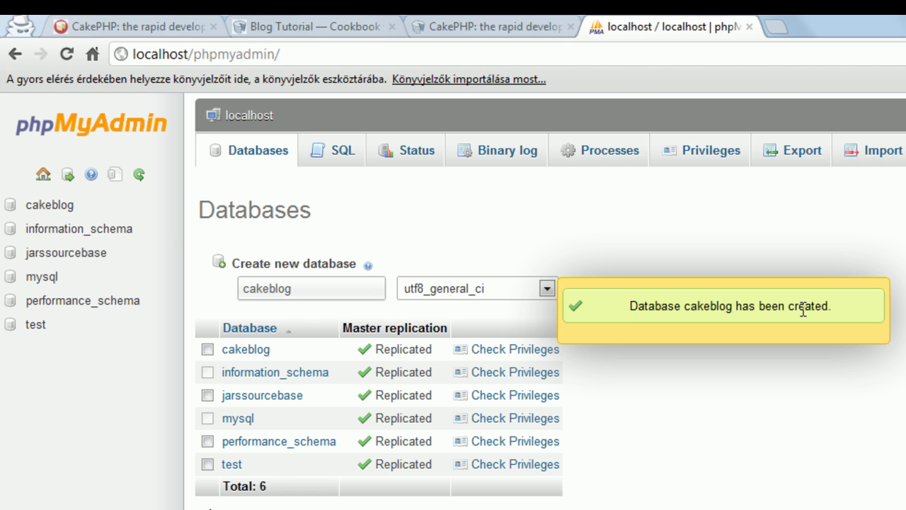
Step: Paste the copied SQL statements into the SQL query editor of the cakeblog database
{"action": "left_click", "coordinate": [27, 207]}
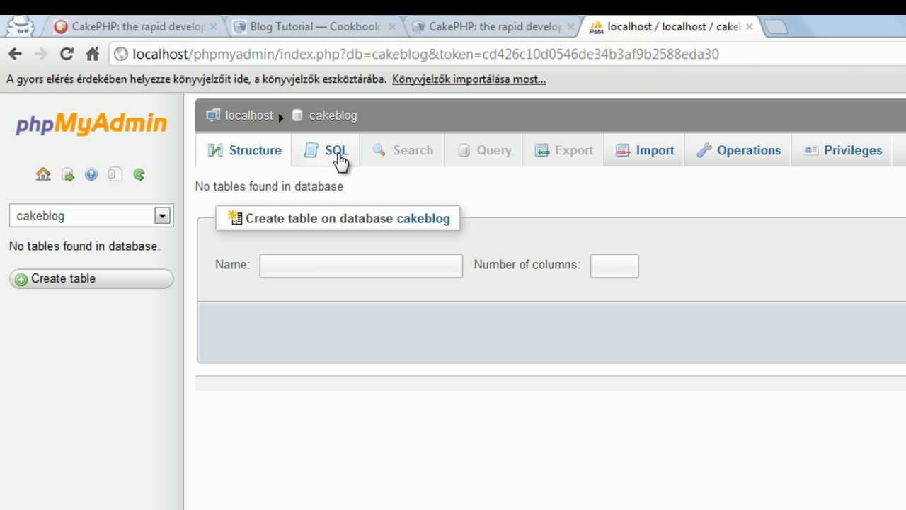
{"action": "left_click", "coordinate": [339, 155]}
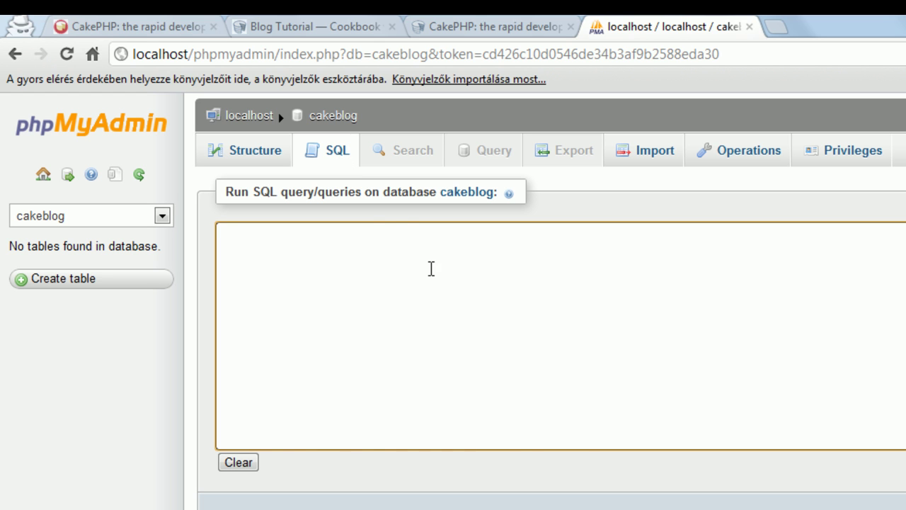
{"action": "key", "text": "ctrl+v"}
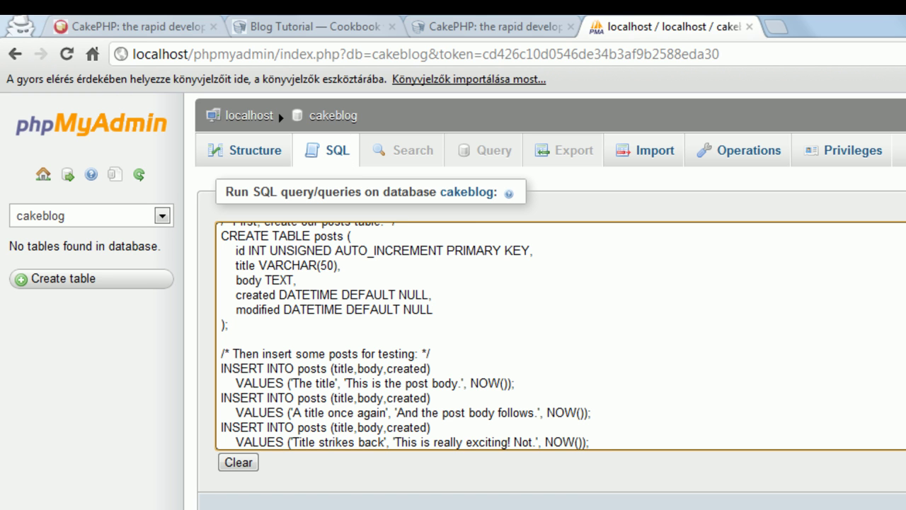
{"action": "scroll", "coordinate": [559, 336], "scroll_direction": "up", "scroll_amount": 1}
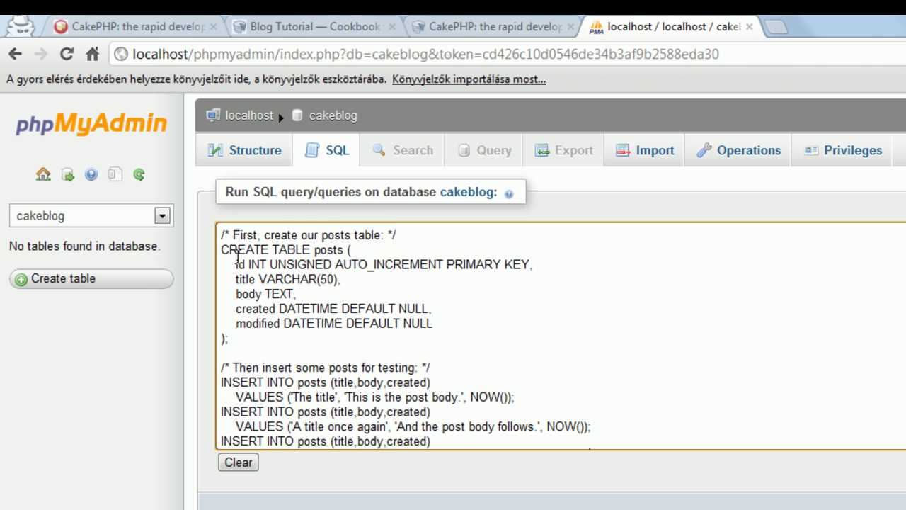
Step: Review the CREATE TABLE posts and INSERT INTO posts statements and run them on the cakeblog database
{"action": "left_click_drag", "start_coordinate": [222, 250], "coordinate": [281, 335]}
{"action": "left_click", "coordinate": [284, 337]}
{"action": "left_click_drag", "start_coordinate": [451, 326], "coordinate": [212, 259]}
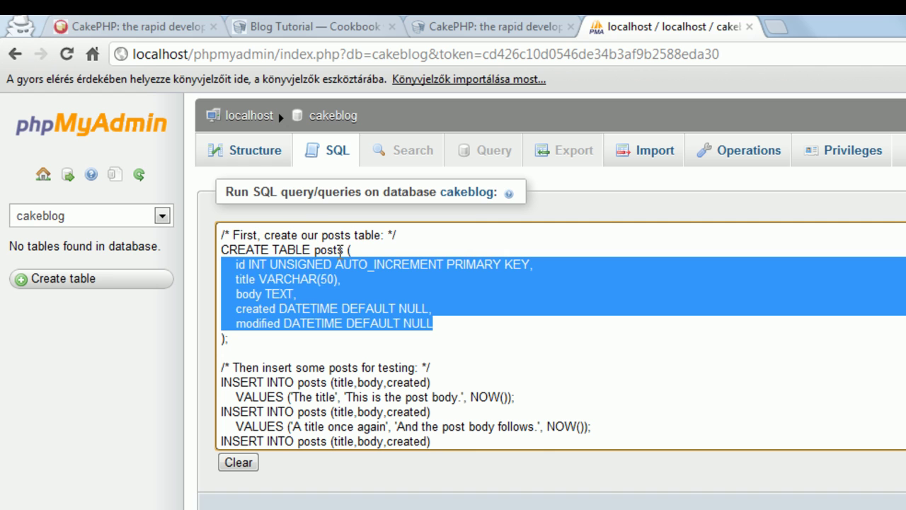
{"action": "left_click", "coordinate": [328, 249]}
{"action": "scroll", "coordinate": [709, 406], "scroll_direction": "down", "scroll_amount": 1}
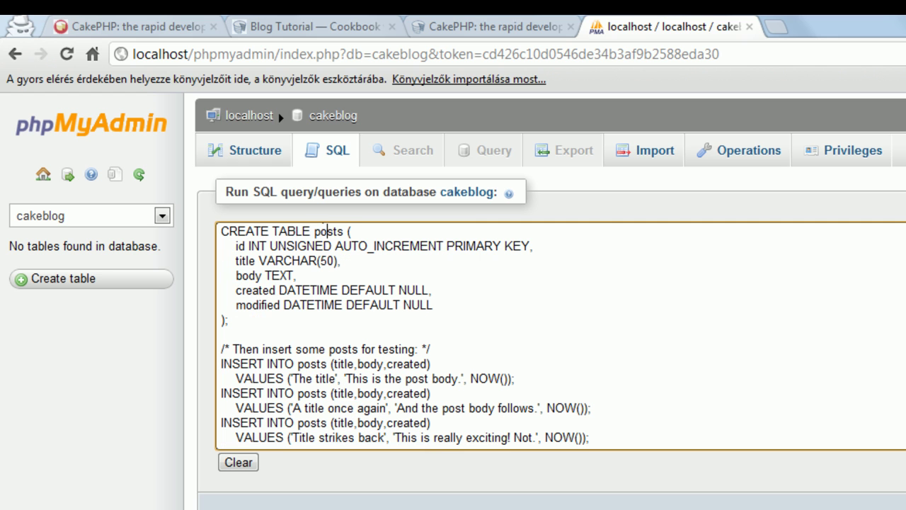
{"action": "left_click_drag", "start_coordinate": [222, 363], "coordinate": [529, 378]}
{"action": "left_click_drag", "start_coordinate": [223, 399], "coordinate": [692, 409]}
{"action": "left_click", "coordinate": [313, 379]}
{"action": "key", "text": "ctrl+Return"}
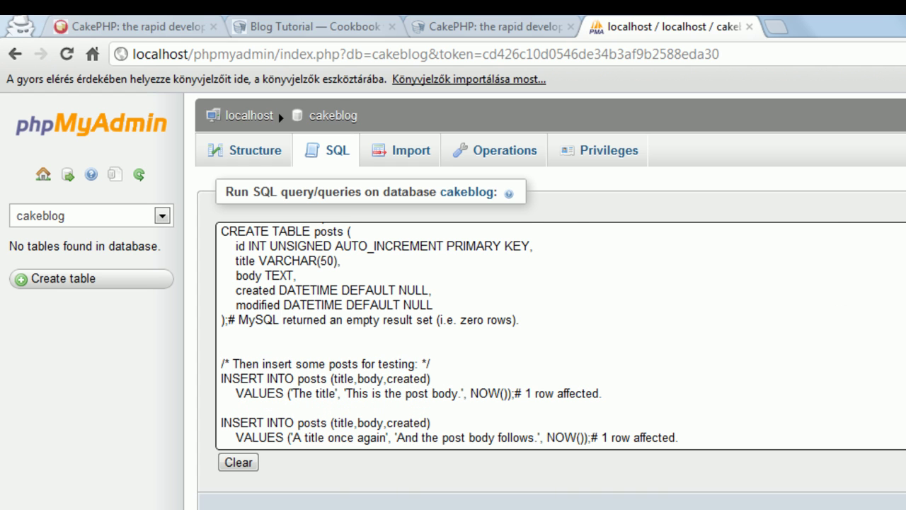
{"action": "scroll", "coordinate": [560, 336], "scroll_direction": "down", "scroll_amount": 3}
{"action": "scroll", "coordinate": [560, 337], "scroll_direction": "up", "scroll_amount": 5}
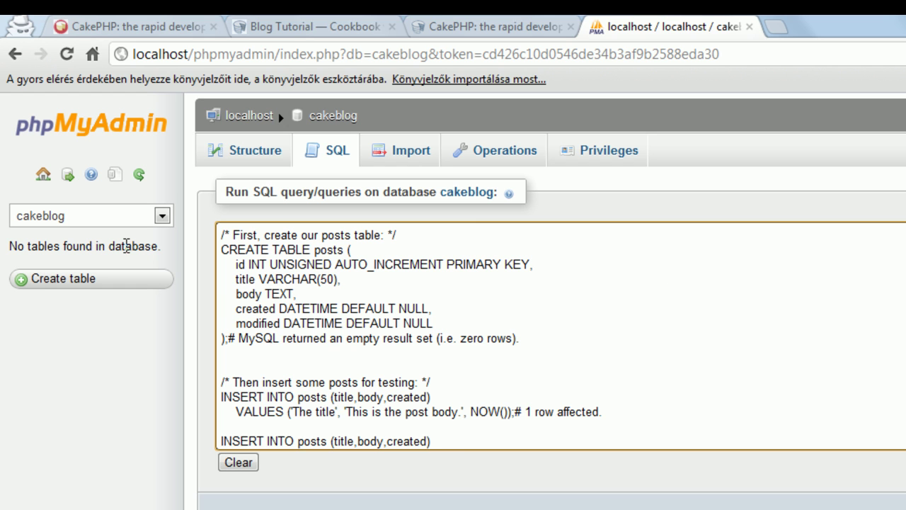
Step: Browse the rows of the posts table in cakeblog and return to the database's table overview
{"action": "left_click", "coordinate": [325, 122]}
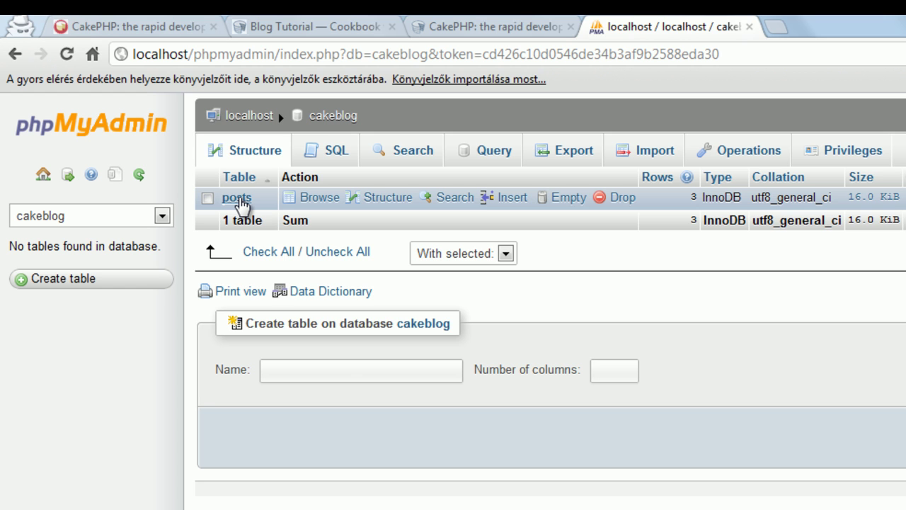
{"action": "left_click", "coordinate": [238, 199]}
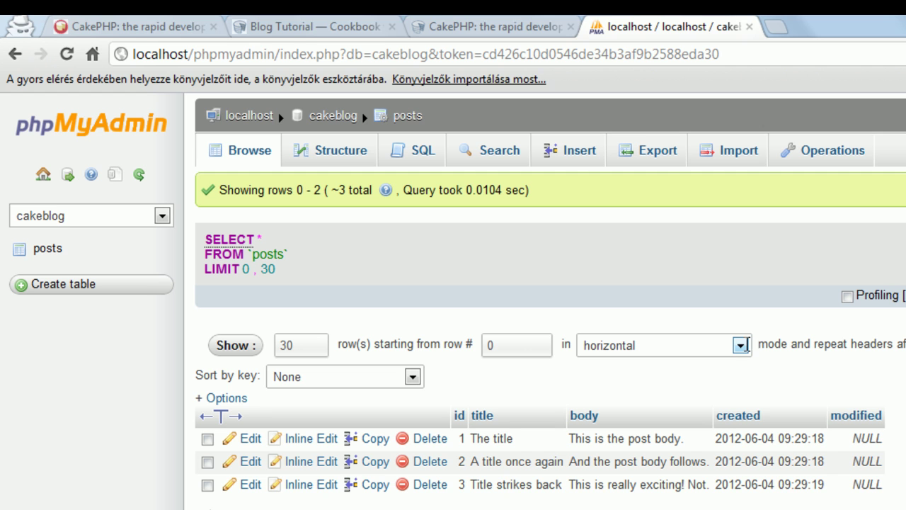
{"action": "scroll", "coordinate": [550, 301], "scroll_direction": "down", "scroll_amount": 1}
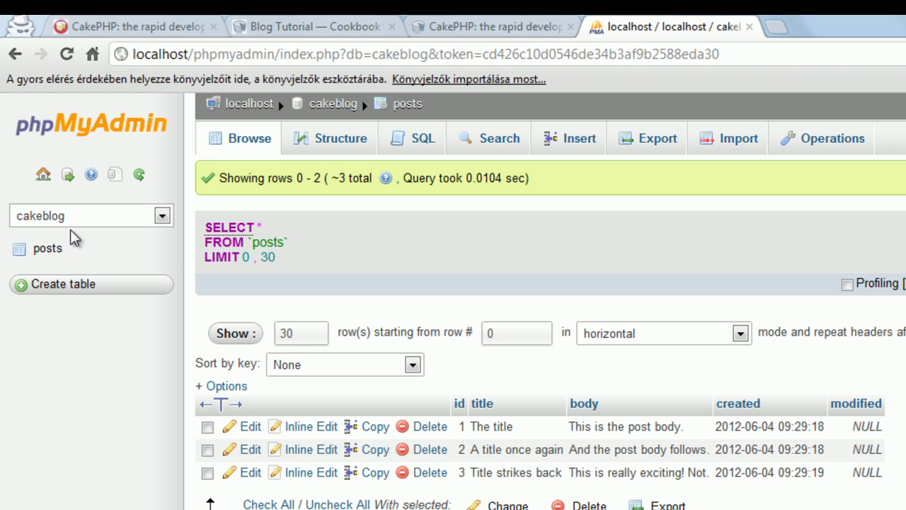
{"action": "left_click", "coordinate": [47, 252]}
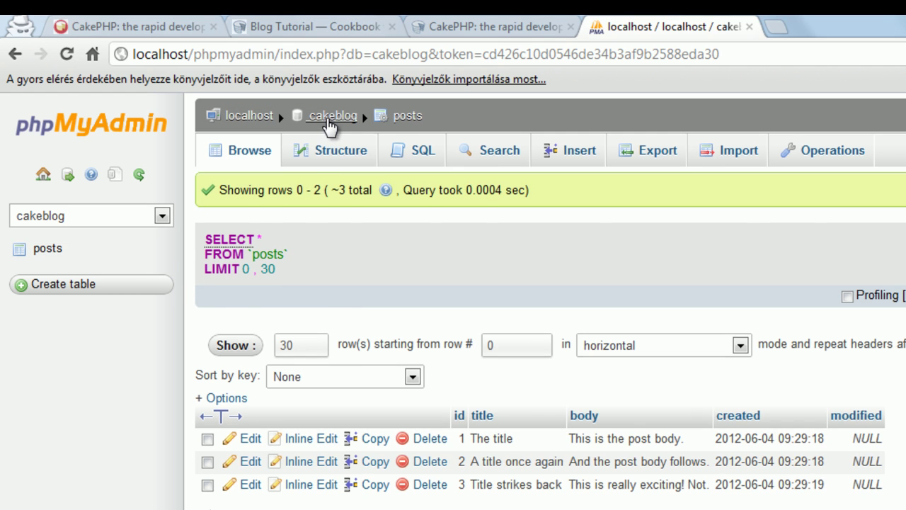
{"action": "left_click", "coordinate": [330, 117]}
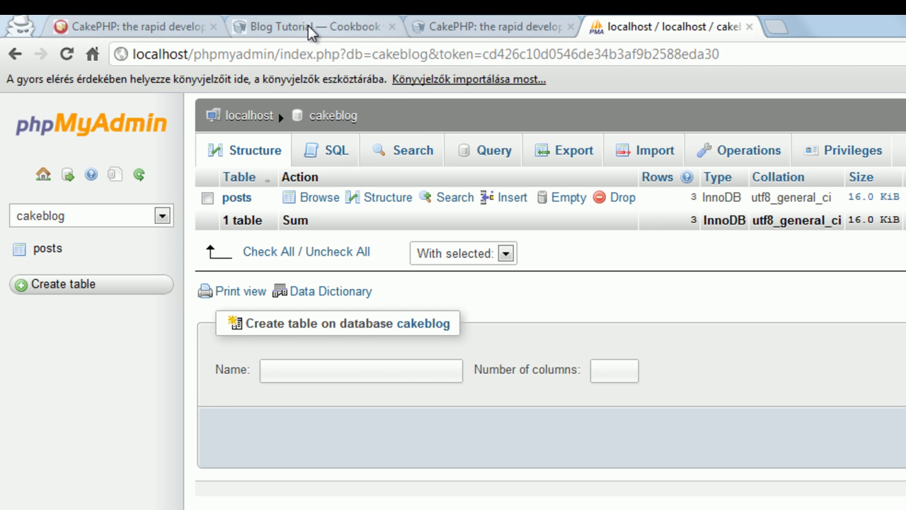
Step: Read the Blog Tutorial's Cake Database Configuration section, checking the config file path and the sample $default array's connection settings
{"action": "left_click", "coordinate": [261, 32]}
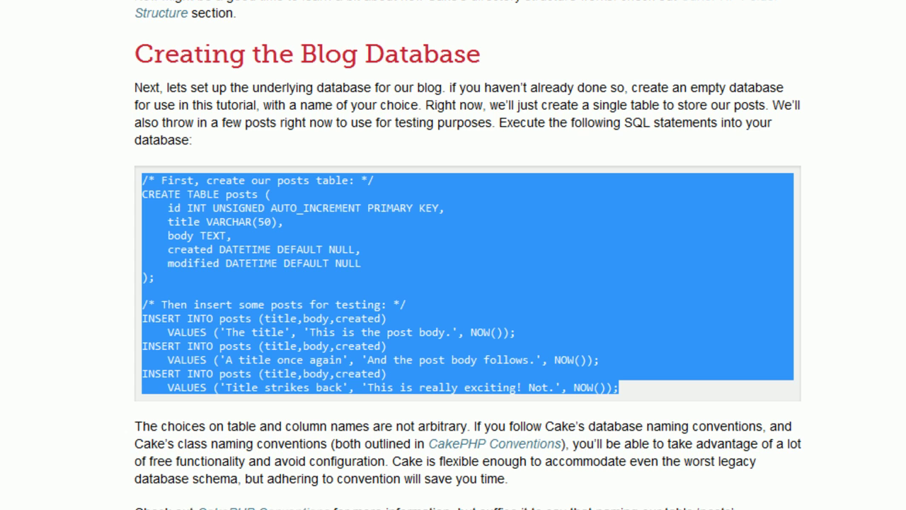
{"action": "scroll", "coordinate": [468, 283], "scroll_direction": "down", "scroll_amount": 3}
{"action": "scroll", "coordinate": [467, 255], "scroll_direction": "down", "scroll_amount": 5}
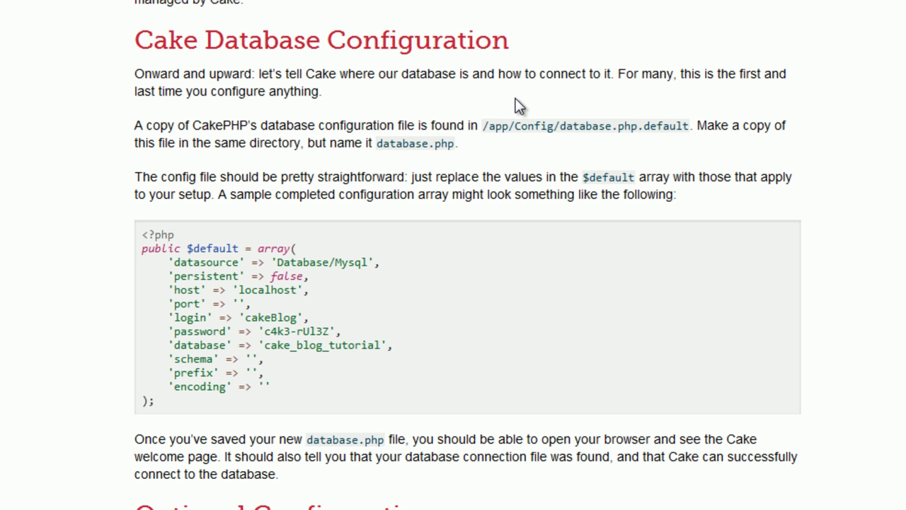
{"action": "scroll", "coordinate": [436, 276], "scroll_direction": "down", "scroll_amount": 1}
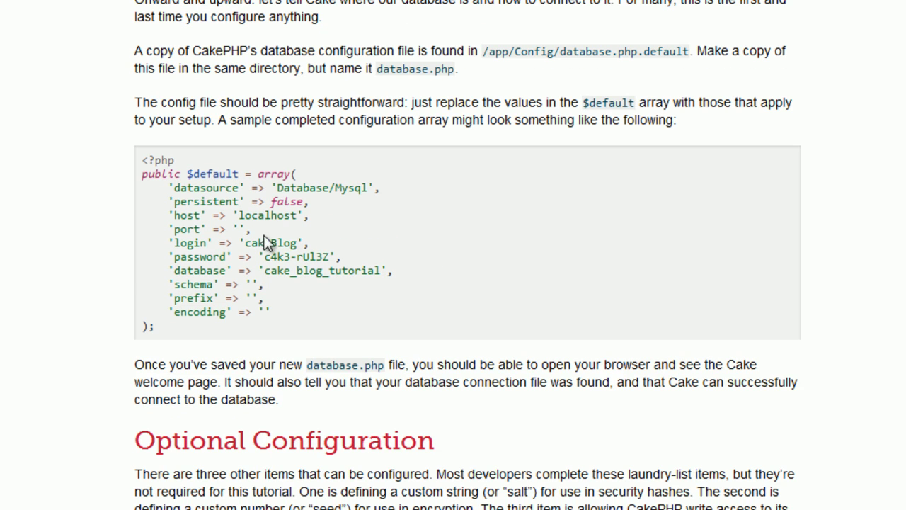
{"action": "left_click_drag", "start_coordinate": [239, 229], "coordinate": [360, 271]}
{"action": "left_click_drag", "start_coordinate": [252, 243], "coordinate": [393, 273]}
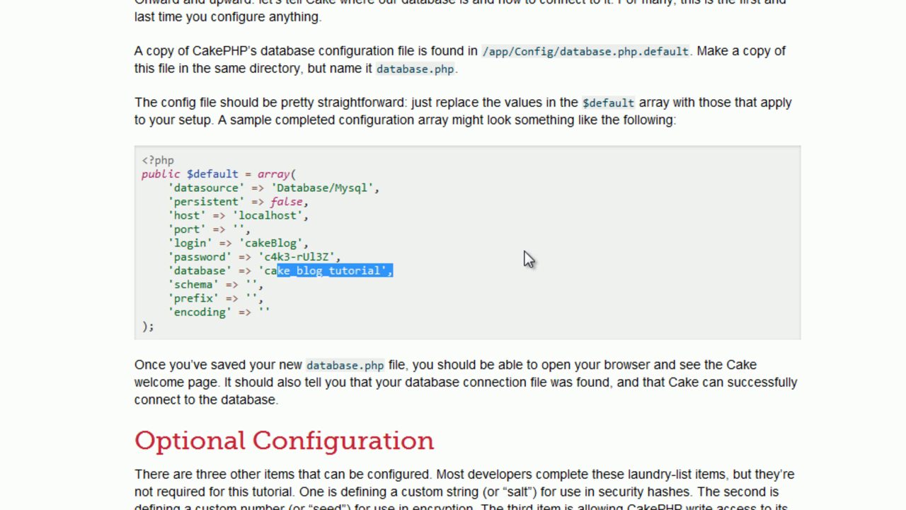
{"action": "left_click_drag", "start_coordinate": [489, 51], "coordinate": [684, 69]}
{"action": "left_click", "coordinate": [686, 75]}
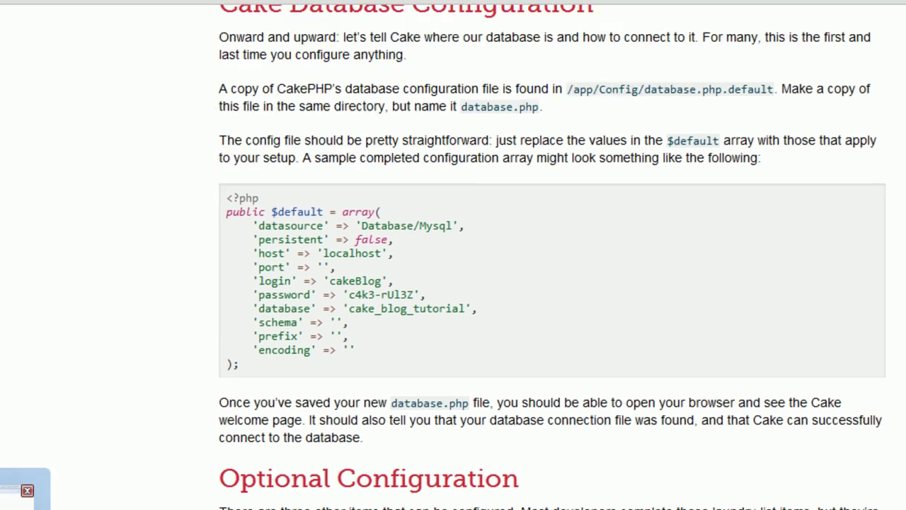
Step: Switch to the file manager and duplicate database.php.default inside the app/Config folder
{"action": "key", "text": "alt+Tab"}
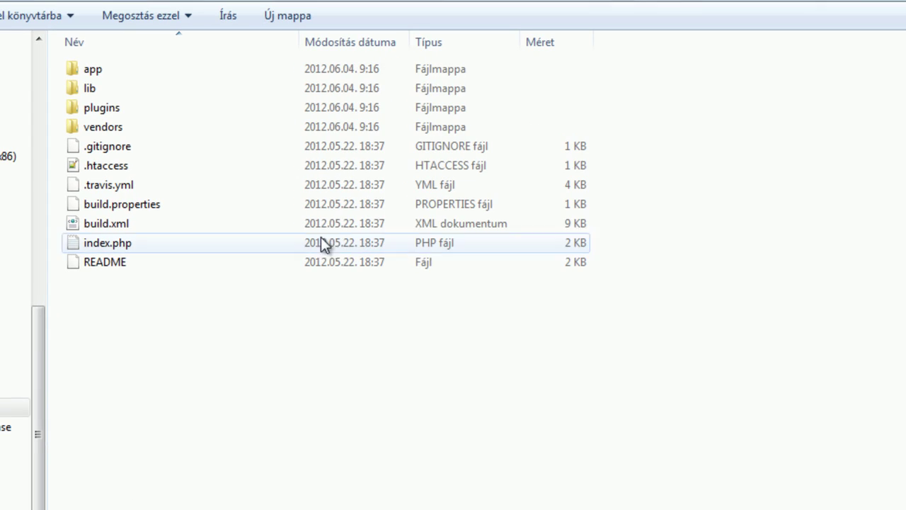
{"action": "double_click", "coordinate": [115, 72]}
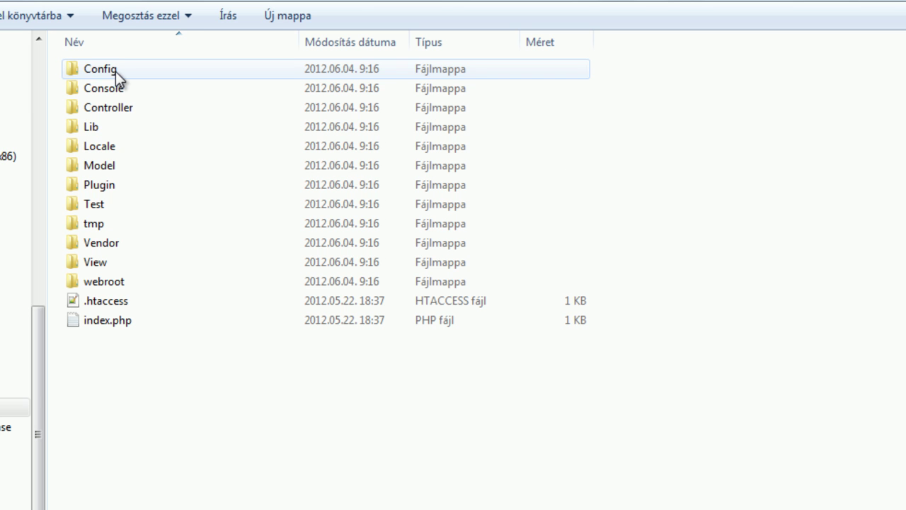
{"action": "double_click", "coordinate": [116, 71]}
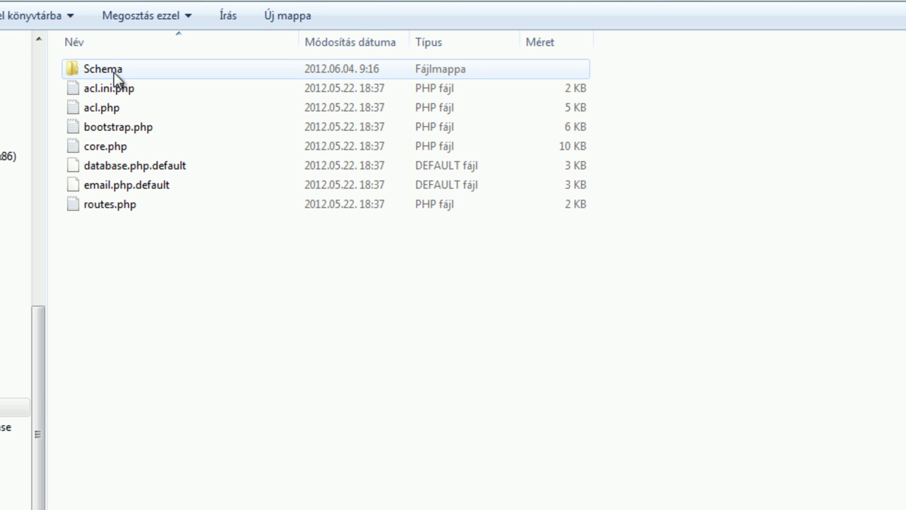
{"action": "left_click", "coordinate": [107, 169]}
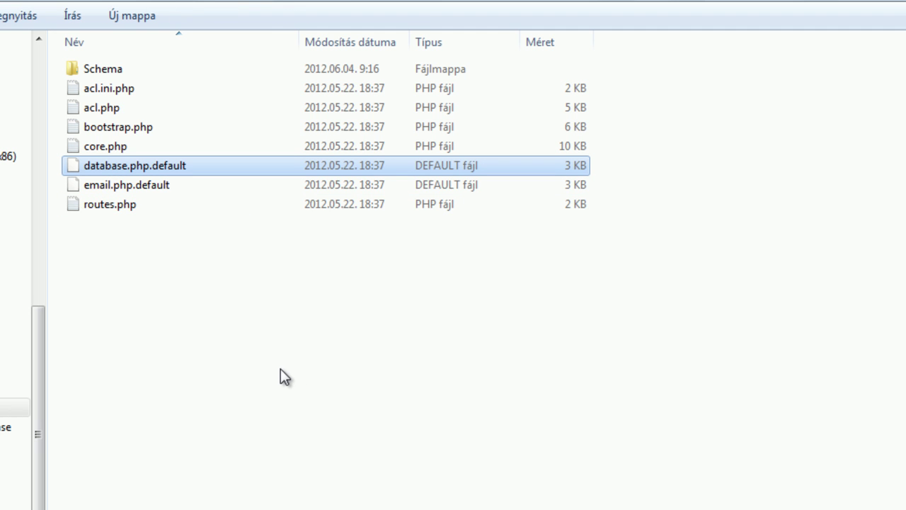
{"action": "key", "text": "ctrl+v"}
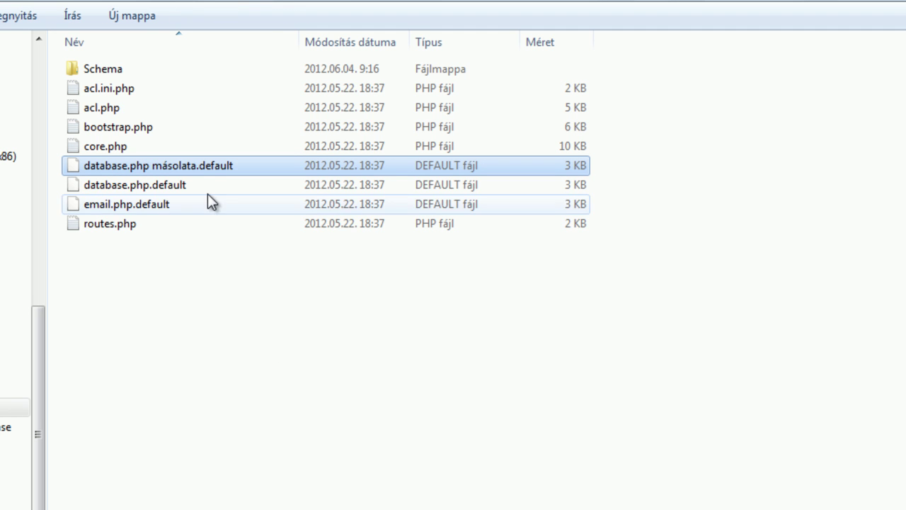
Step: Rename the duplicated configuration file to database.php and accept the extension change
{"action": "left_click", "coordinate": [153, 165]}
{"action": "left_click", "coordinate": [152, 165]}
{"action": "key", "text": "Delete"}
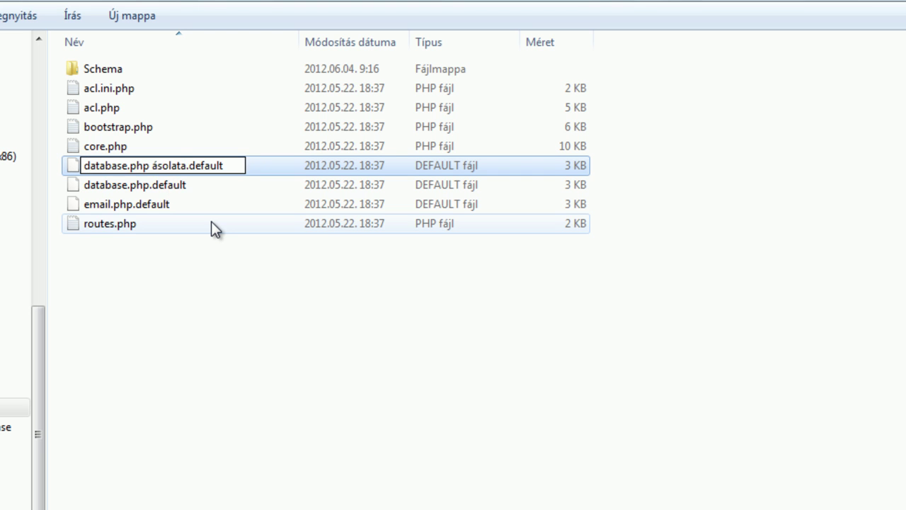
{"action": "key", "text": "Delete"}
{"action": "key", "text": "Delete"}
{"action": "key", "text": "Delete"}
{"action": "key", "text": "Delete"}
{"action": "key", "text": "Delete"}
{"action": "key", "text": "Delete"}
{"action": "key", "text": "Delete"}
{"action": "key", "text": "Delete"}
{"action": "key", "text": "Delete"}
{"action": "key", "text": "Delete"}
{"action": "key", "text": "Delete"}
{"action": "key", "text": "Delete"}
{"action": "key", "text": "Delete"}
{"action": "key", "text": "Delete"}
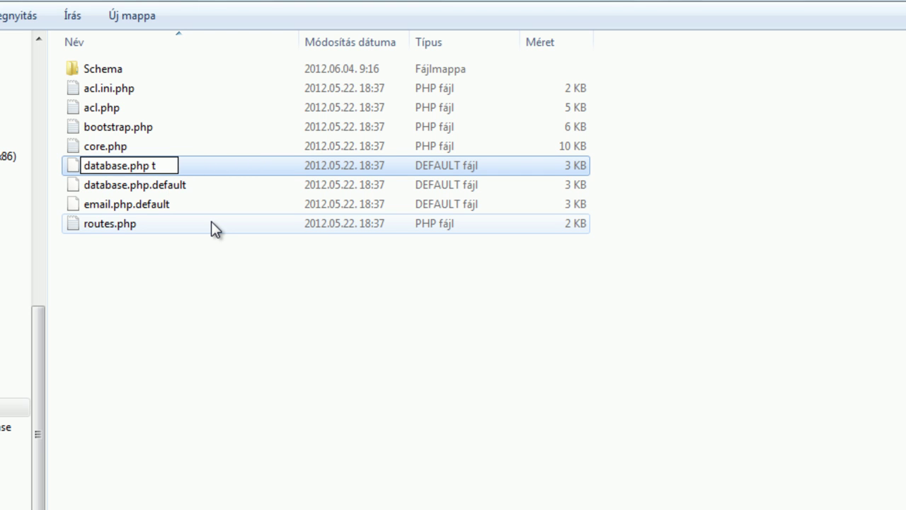
{"action": "key", "text": "Delete"}
{"action": "key", "text": "BackSpace"}
{"action": "key", "text": "Return"}
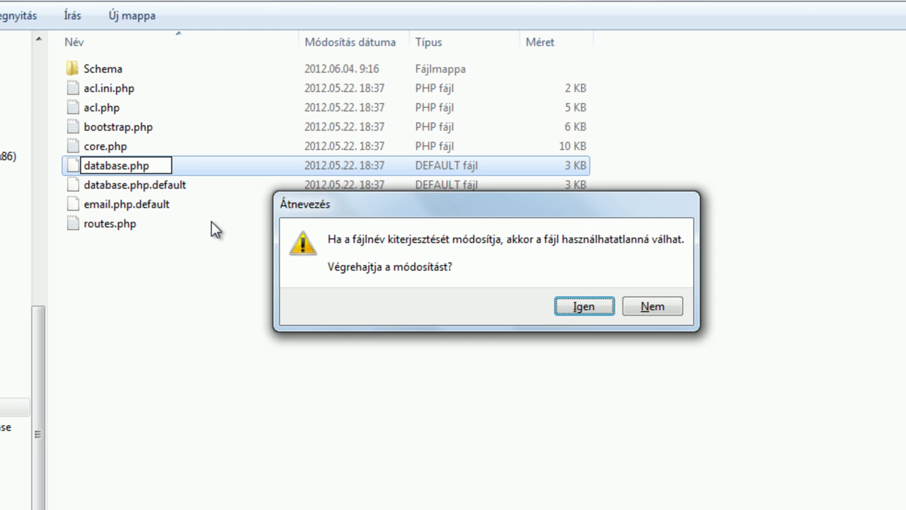
{"action": "left_click", "coordinate": [581, 308]}
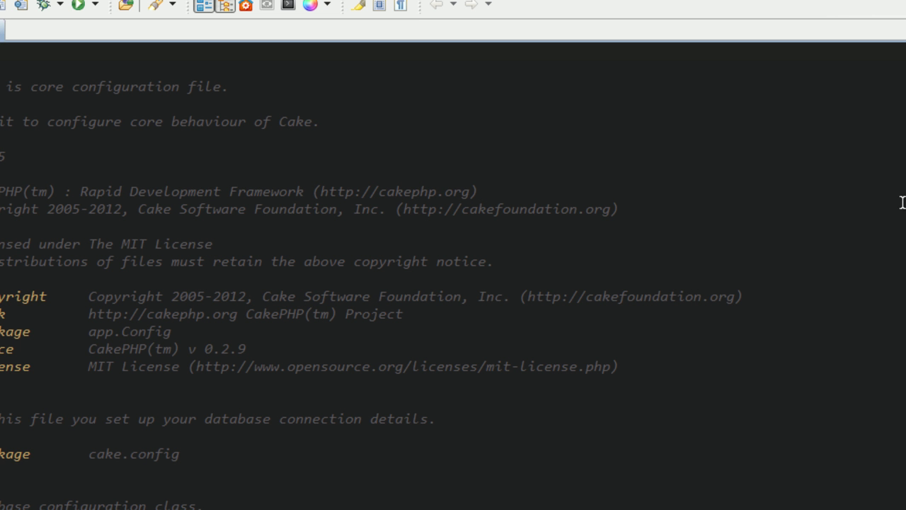
Step: In database.php, set the $default array's login to root and empty its password value
{"action": "scroll", "coordinate": [454, 283], "scroll_direction": "down", "scroll_amount": 18}
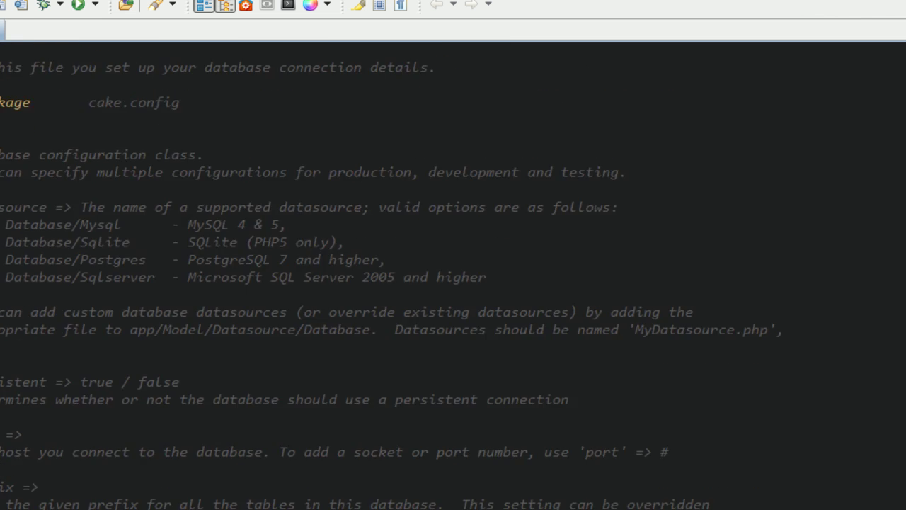
{"action": "scroll", "coordinate": [454, 283], "scroll_direction": "down", "scroll_amount": 2}
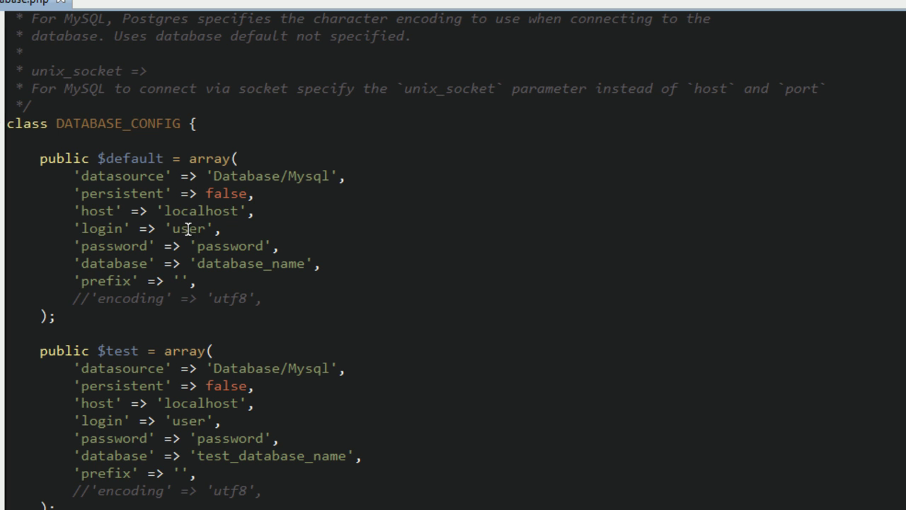
{"action": "double_click", "coordinate": [204, 228]}
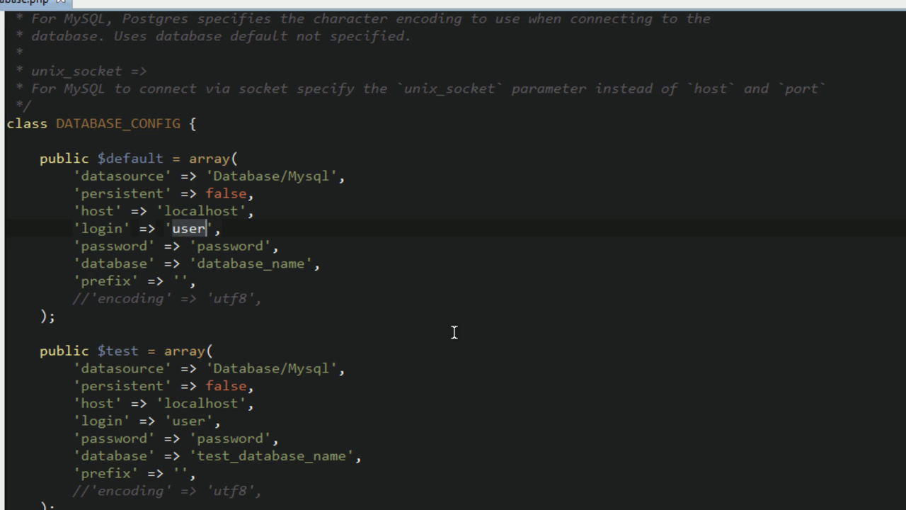
{"action": "type", "text": "root"}
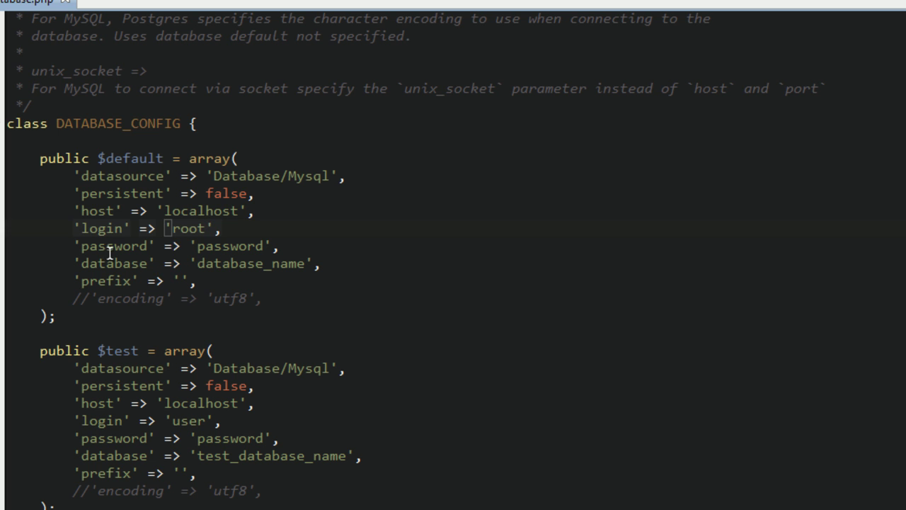
{"action": "double_click", "coordinate": [233, 245]}
{"action": "key", "text": "BackSpace"}
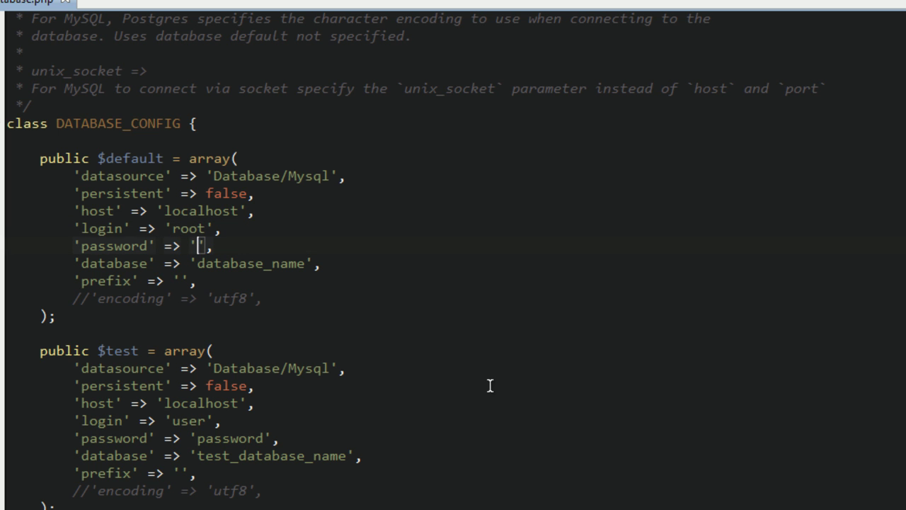
{"action": "left_click", "coordinate": [210, 246]}
{"action": "left_click", "coordinate": [244, 276]}
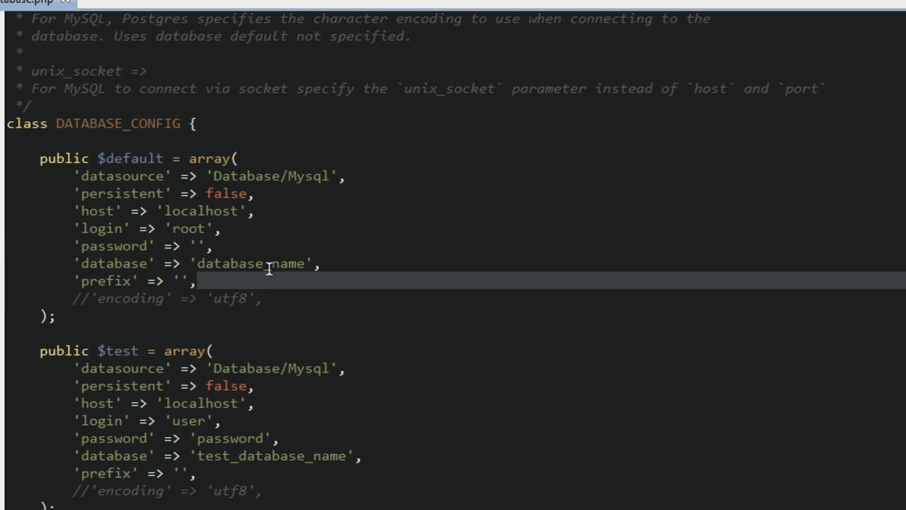
Step: Set the $default array's database value to cakeblog in the DATABASE_CONFIG class
{"action": "double_click", "coordinate": [269, 264]}
{"action": "type", "text": "cakeblog"}
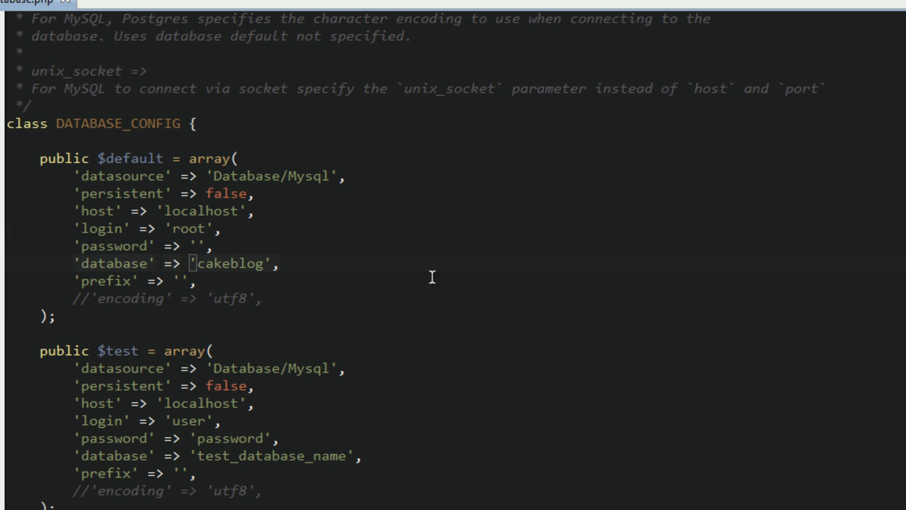
{"action": "left_click_drag", "start_coordinate": [37, 354], "coordinate": [72, 504]}
{"action": "left_click", "coordinate": [263, 354]}
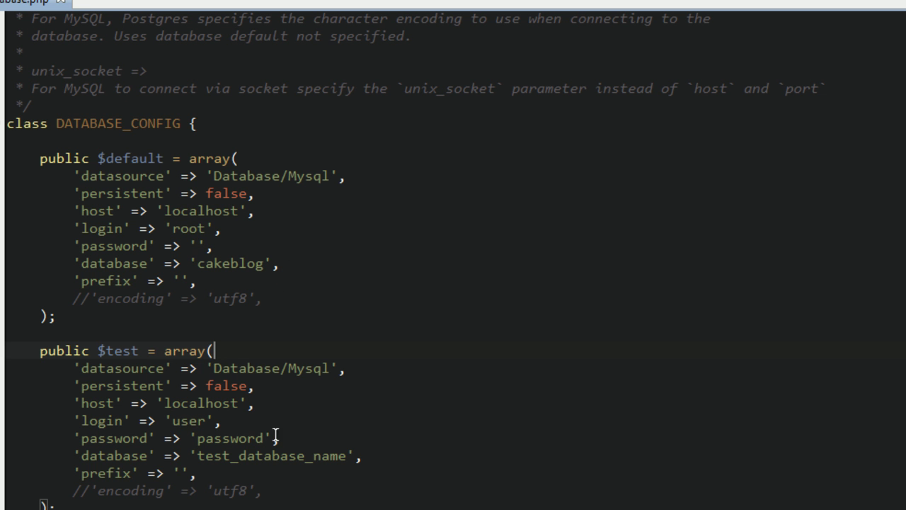
Step: Switch to the browser, reload localhost/cakeblog, and check the database configuration status on the CakePHP welcome page
{"action": "left_click", "coordinate": [394, 499]}
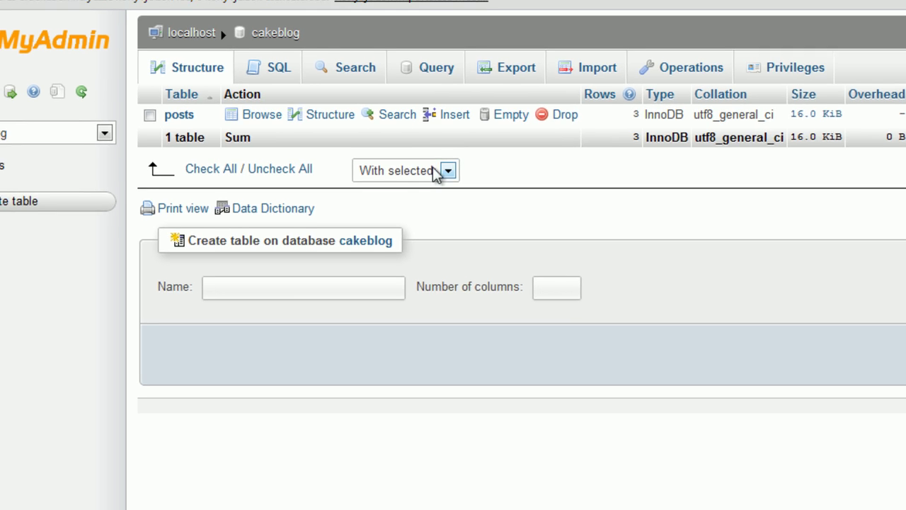
{"action": "left_click", "coordinate": [315, 8]}
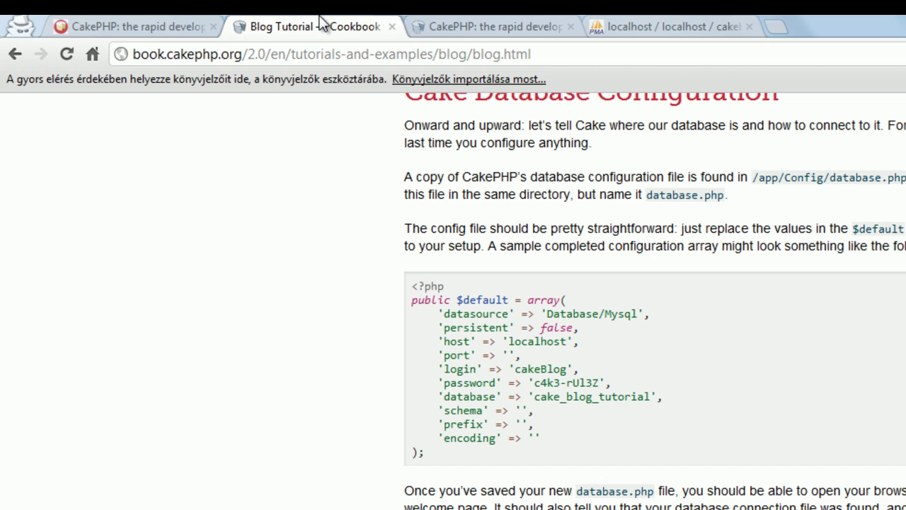
{"action": "left_click", "coordinate": [464, 22]}
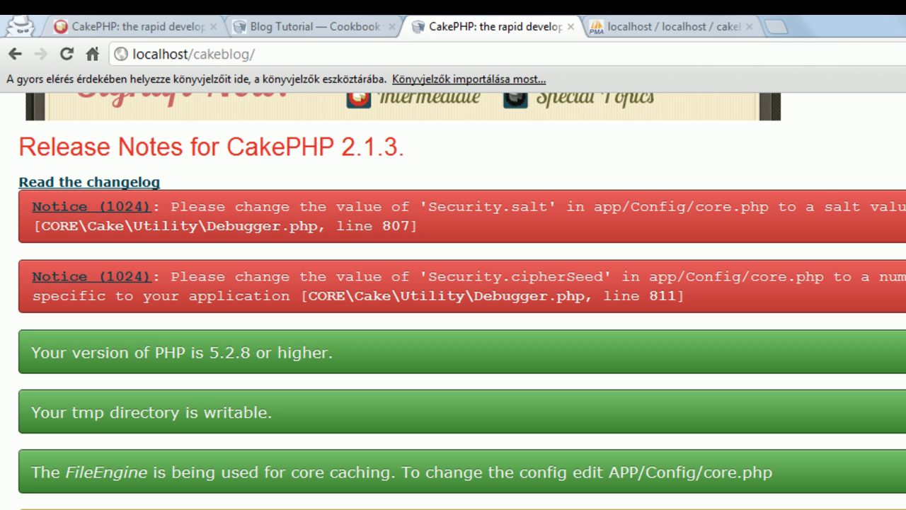
{"action": "scroll", "coordinate": [453, 297], "scroll_direction": "up", "scroll_amount": 3}
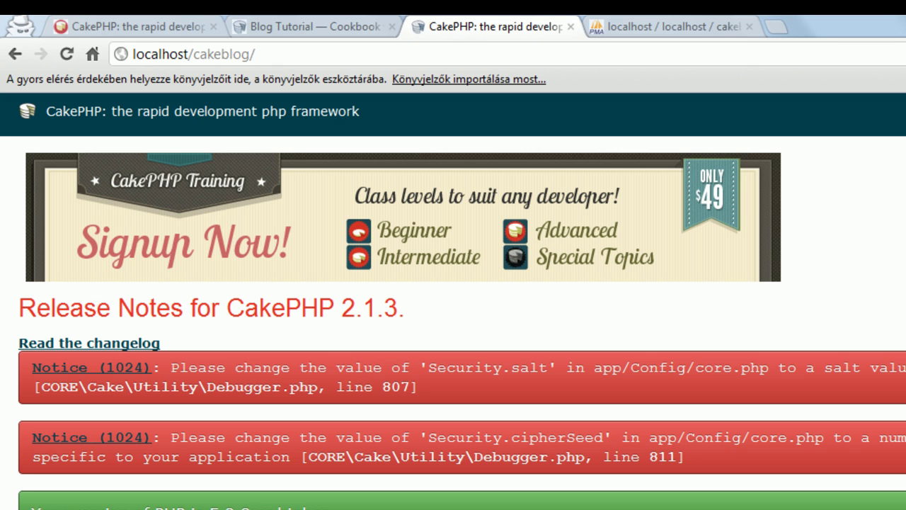
{"action": "key", "text": "F5"}
{"action": "scroll", "coordinate": [453, 302], "scroll_direction": "down", "scroll_amount": 3}
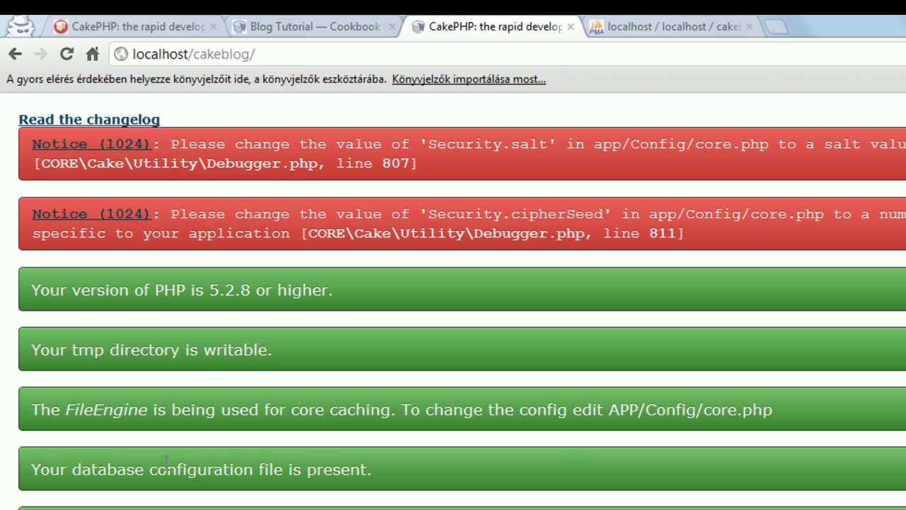
{"action": "left_click_drag", "start_coordinate": [60, 469], "coordinate": [264, 470]}
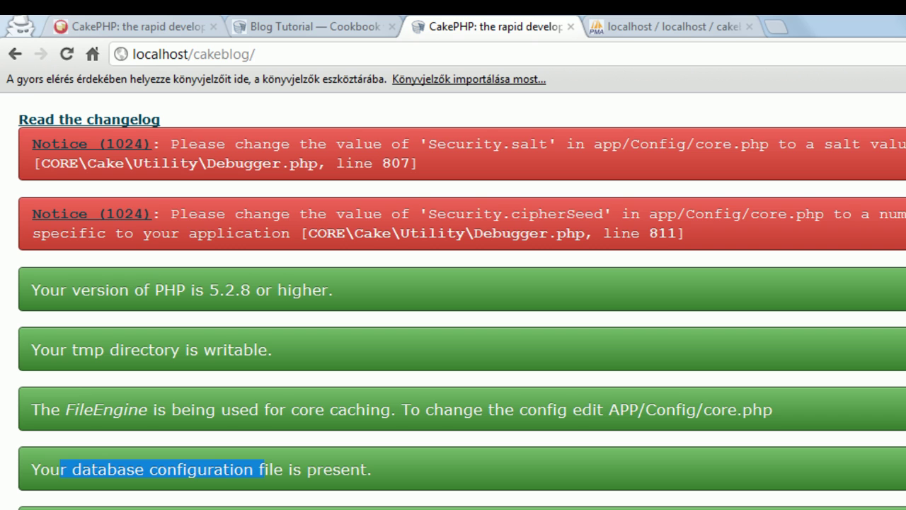
{"action": "scroll", "coordinate": [850, 265], "scroll_direction": "up", "scroll_amount": 3}
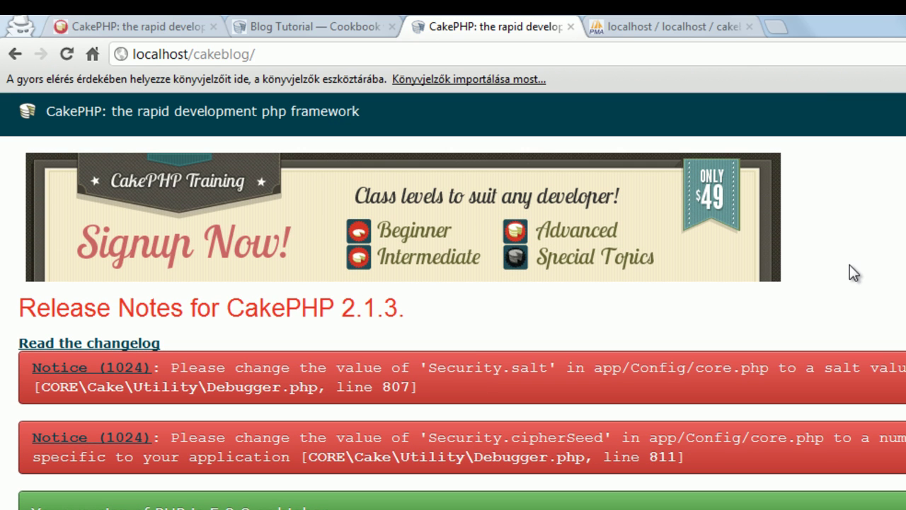
Step: Read the Blog Tutorial's Optional Configuration section, checking the Security.salt and Security.cipherSeed examples and the config file path
{"action": "left_click", "coordinate": [325, 26]}
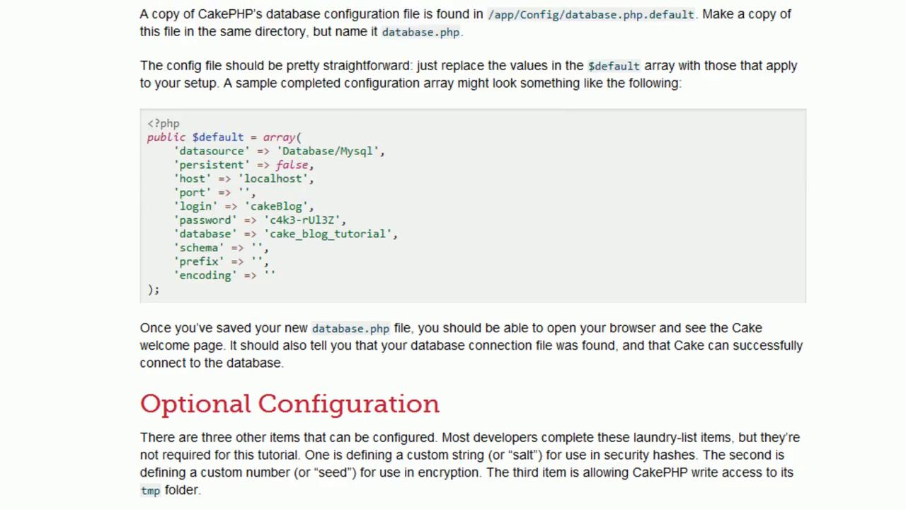
{"action": "scroll", "coordinate": [885, 231], "scroll_direction": "down", "scroll_amount": 4}
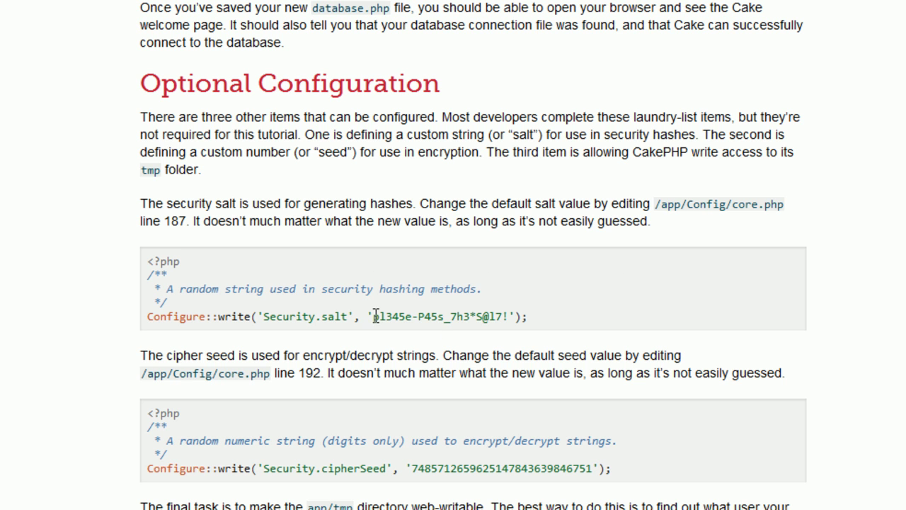
{"action": "left_click_drag", "start_coordinate": [374, 317], "coordinate": [511, 316]}
{"action": "left_click_drag", "start_coordinate": [412, 468], "coordinate": [601, 476]}
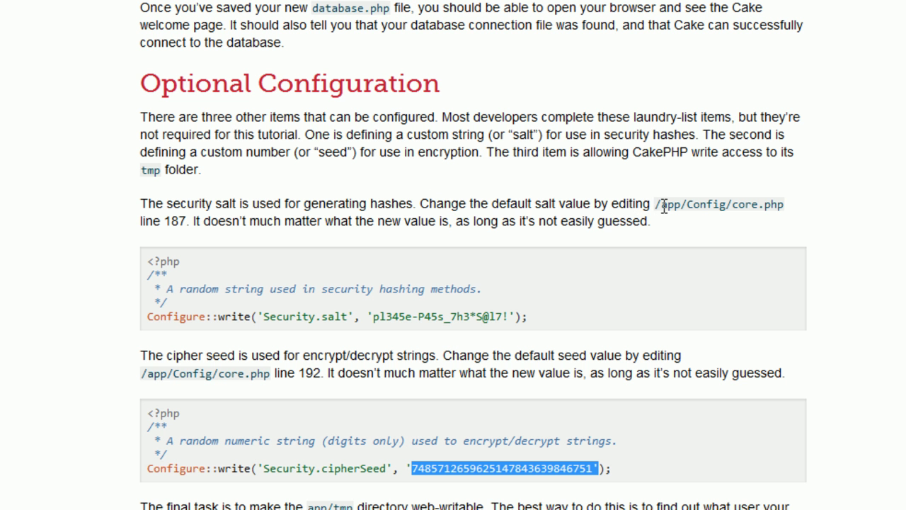
{"action": "left_click_drag", "start_coordinate": [661, 205], "coordinate": [766, 210]}
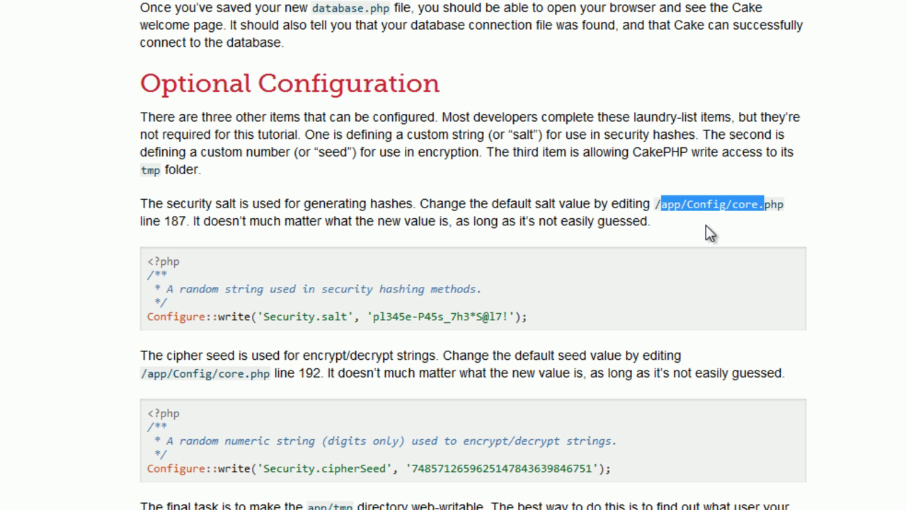
Step: Switch to the Config folder, open core.php in the code editor, and locate the Security.salt and Security.cipherSeed settings
{"action": "key", "text": "alt+Tab"}
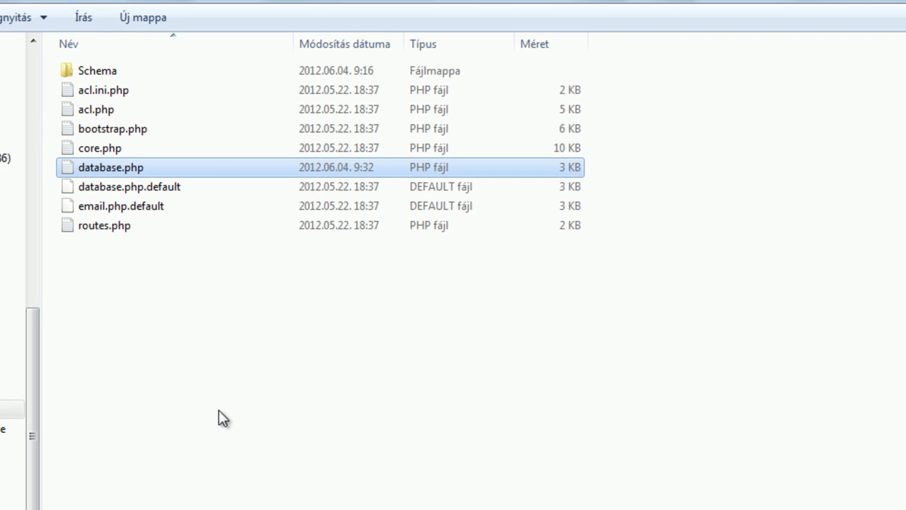
{"action": "left_click", "coordinate": [103, 150]}
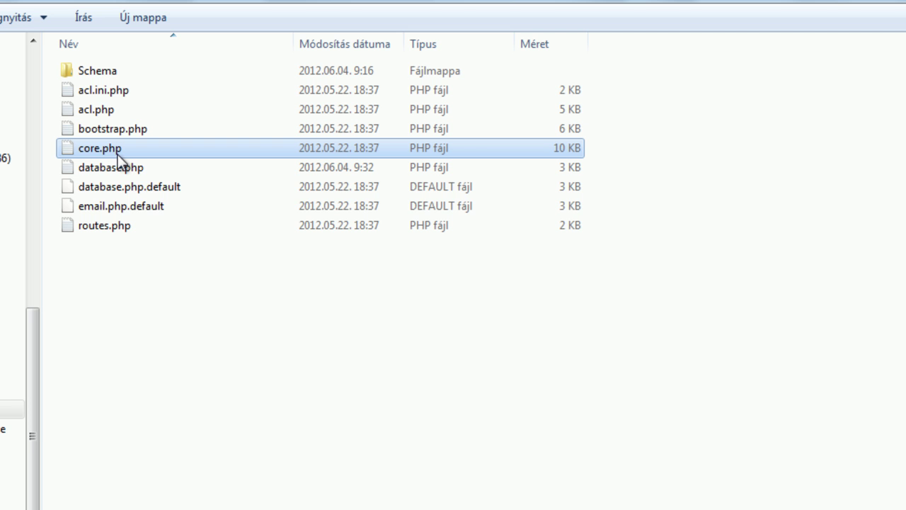
{"action": "left_click_drag", "start_coordinate": [87, 152], "coordinate": [14, 32]}
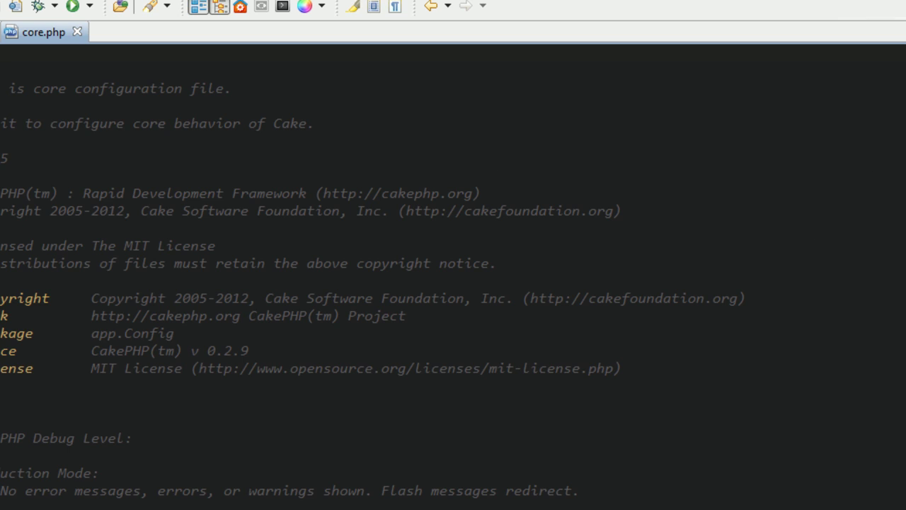
{"action": "scroll", "coordinate": [453, 276], "scroll_direction": "down", "scroll_amount": 20}
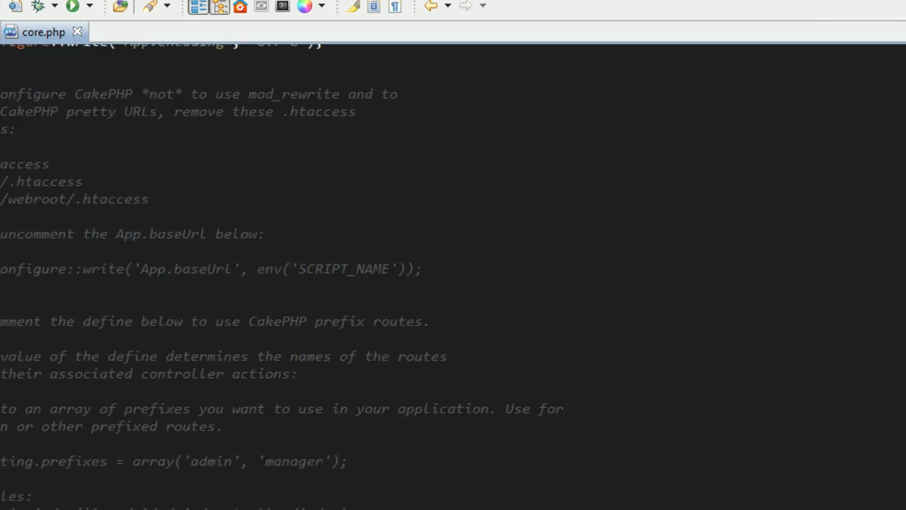
{"action": "scroll", "coordinate": [453, 277], "scroll_direction": "down", "scroll_amount": 20}
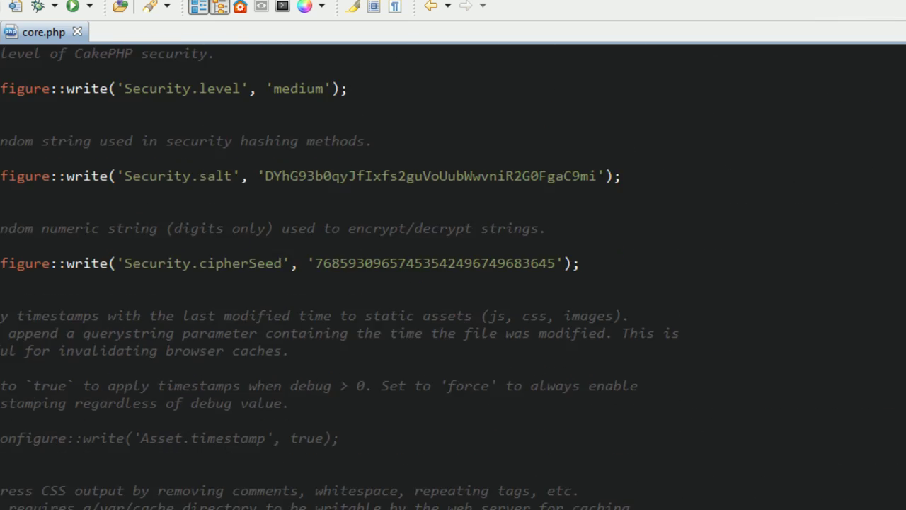
{"action": "scroll", "coordinate": [453, 276], "scroll_direction": "up", "scroll_amount": 2}
{"action": "scroll", "coordinate": [453, 276], "scroll_direction": "down", "scroll_amount": 1}
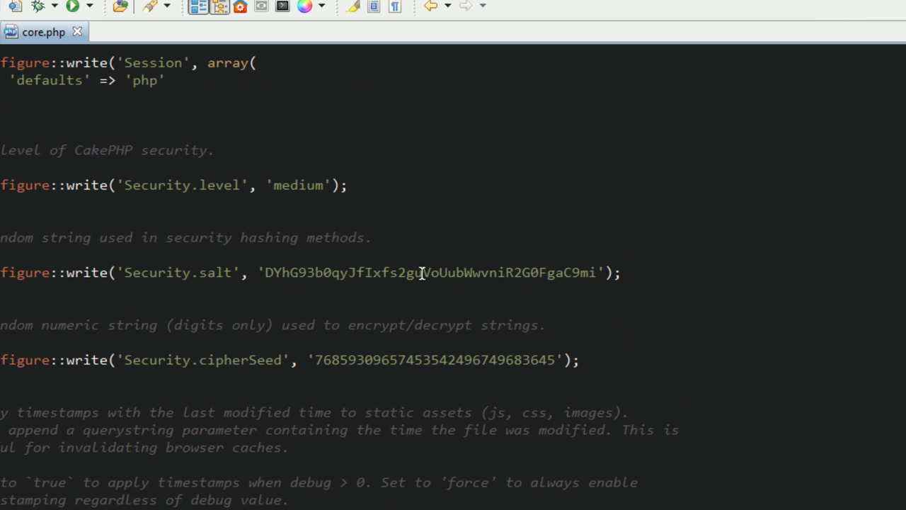
Step: Replace three characters inside both the Security.salt and Security.cipherSeed values, and save core.php
{"action": "left_click_drag", "start_coordinate": [423, 272], "coordinate": [461, 274]}
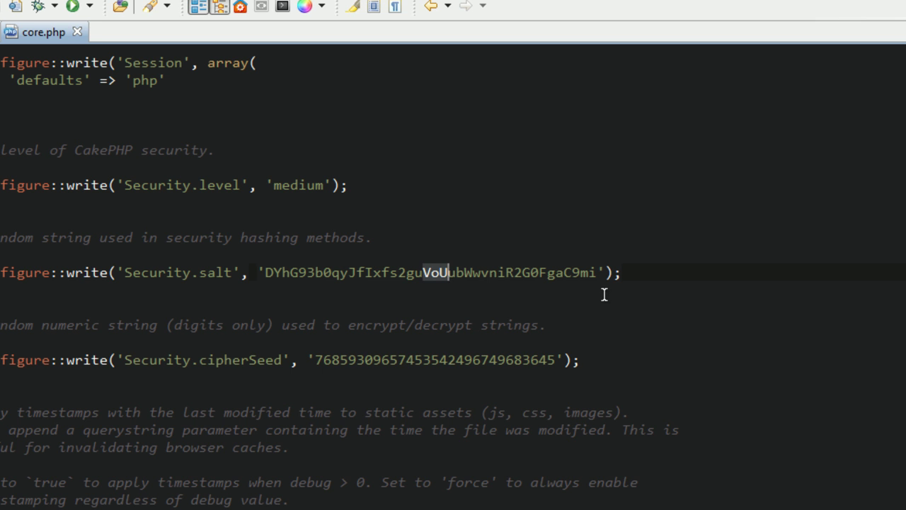
{"action": "type", "text": "ABC"}
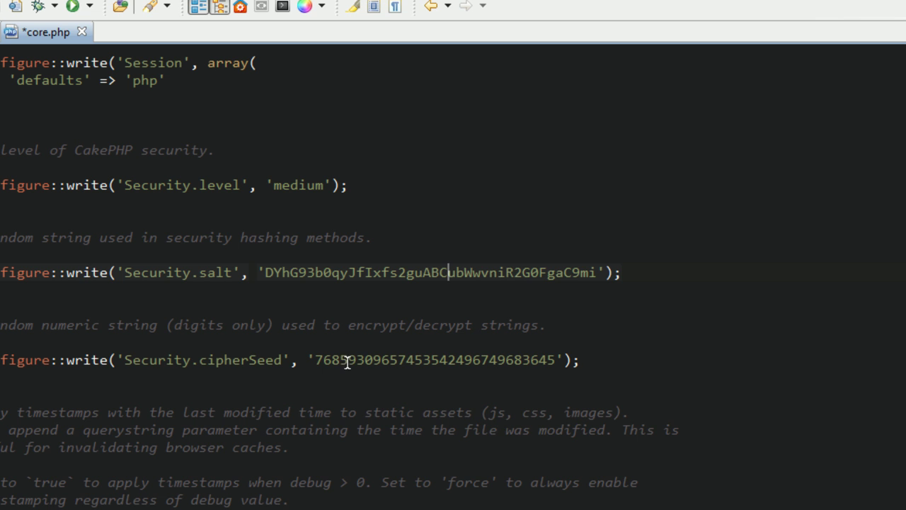
{"action": "left_click_drag", "start_coordinate": [340, 361], "coordinate": [362, 362]}
{"action": "type", "text": "456"}
{"action": "key", "text": "ctrl+s"}
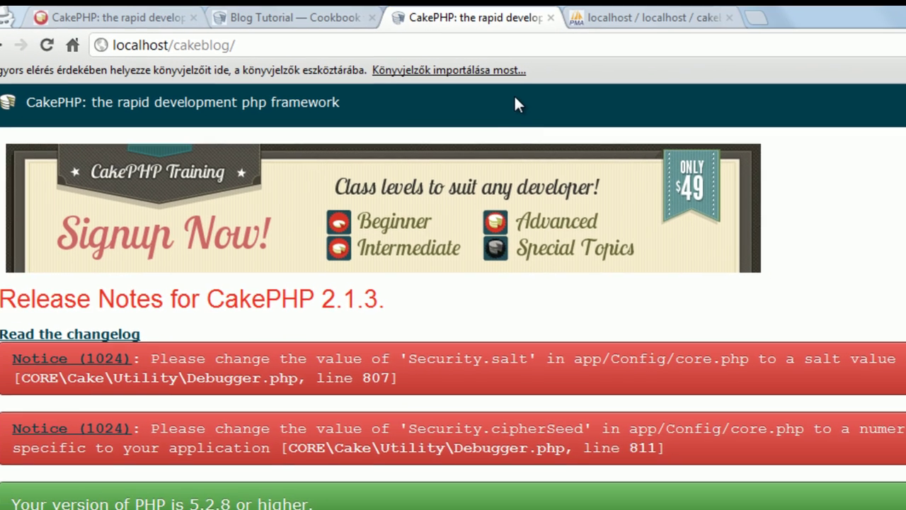
Step: Switch to the browser, reload localhost/cakeblog, and check the security notices and configuration status messages
{"action": "key", "text": "F5"}
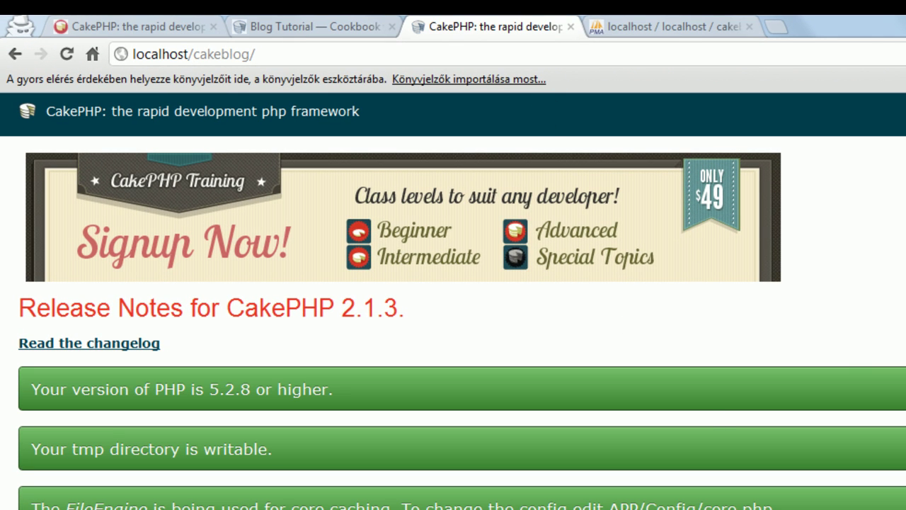
{"action": "scroll", "coordinate": [461, 298], "scroll_direction": "down", "scroll_amount": 6}
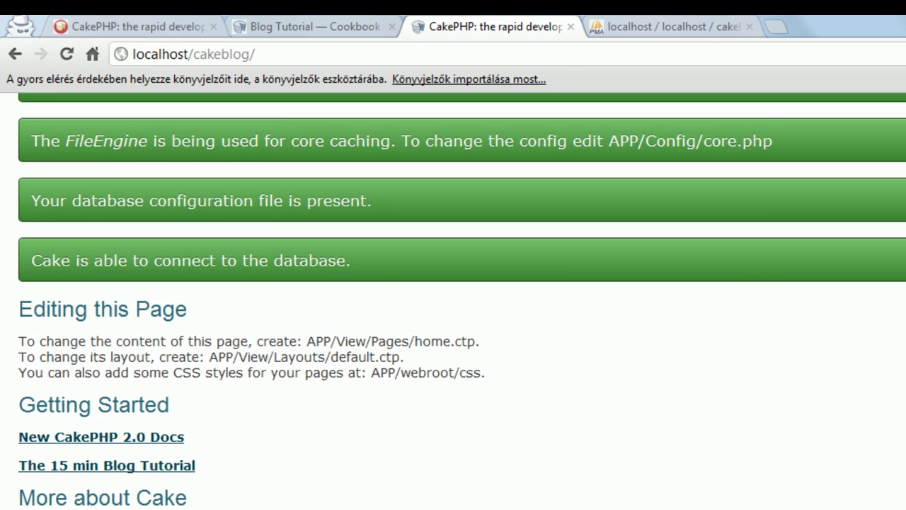
{"action": "scroll", "coordinate": [460, 297], "scroll_direction": "up", "scroll_amount": 5}
{"action": "scroll", "coordinate": [453, 301], "scroll_direction": "up", "scroll_amount": 1}
Step: Return to the Blog Tutorial and read the mod_rewrite section about AllowOverride, .htaccess files and the LoadModule line
{"action": "key", "text": "ctrl+shift+Tab"}
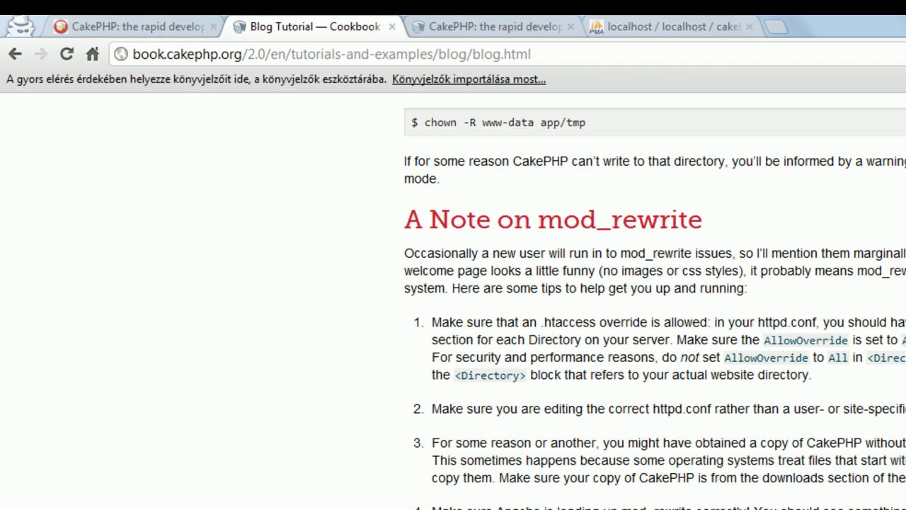
{"action": "scroll", "coordinate": [655, 298], "scroll_direction": "down", "scroll_amount": 4}
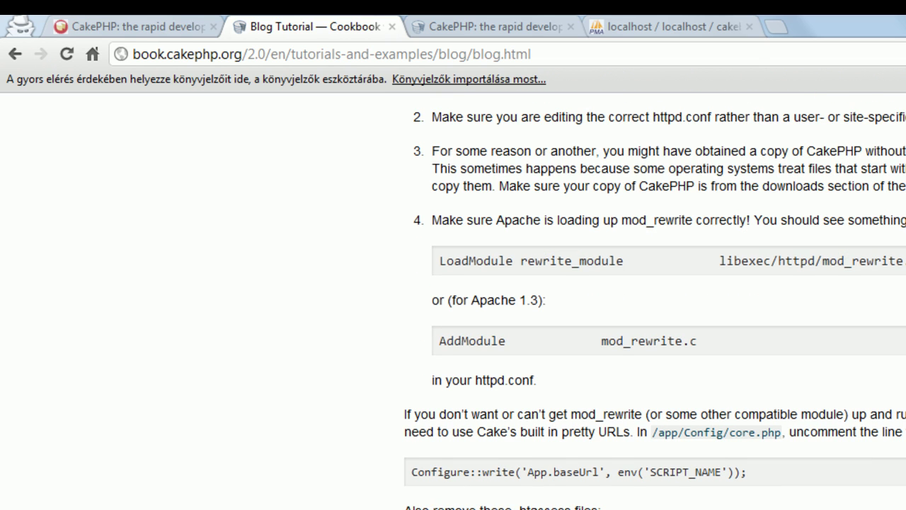
{"action": "scroll", "coordinate": [655, 297], "scroll_direction": "down", "scroll_amount": 1}
{"action": "scroll", "coordinate": [655, 297], "scroll_direction": "up", "scroll_amount": 4}
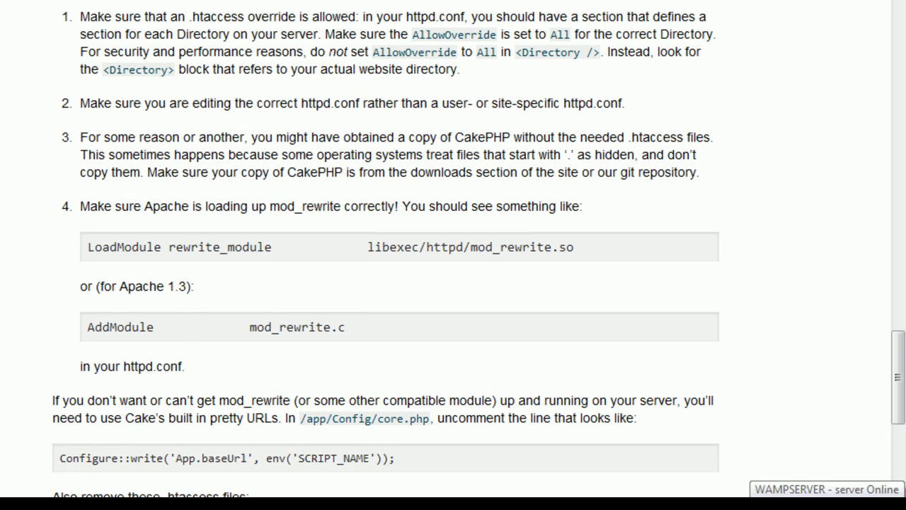
Step: Open Apache's httpd.conf configuration file from WampServer
{"action": "left_click", "coordinate": [878, 504]}
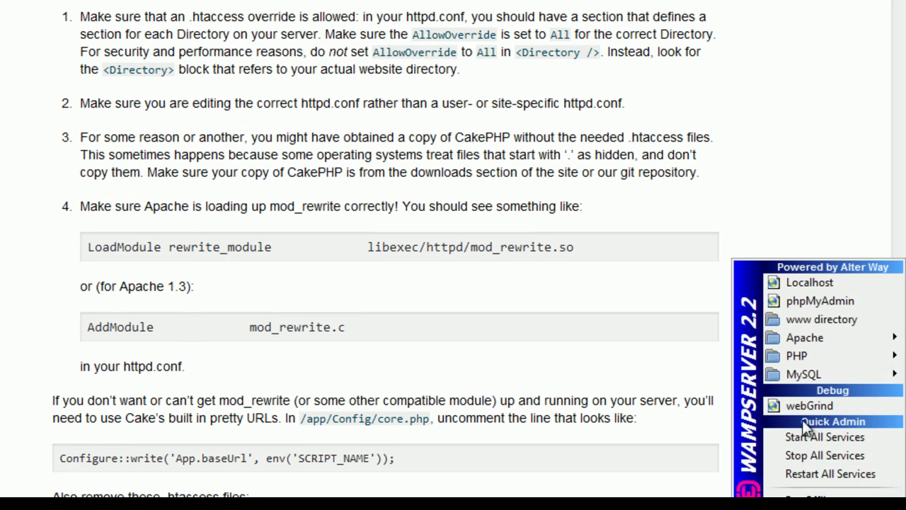
{"action": "mouse_move", "coordinate": [812, 340]}
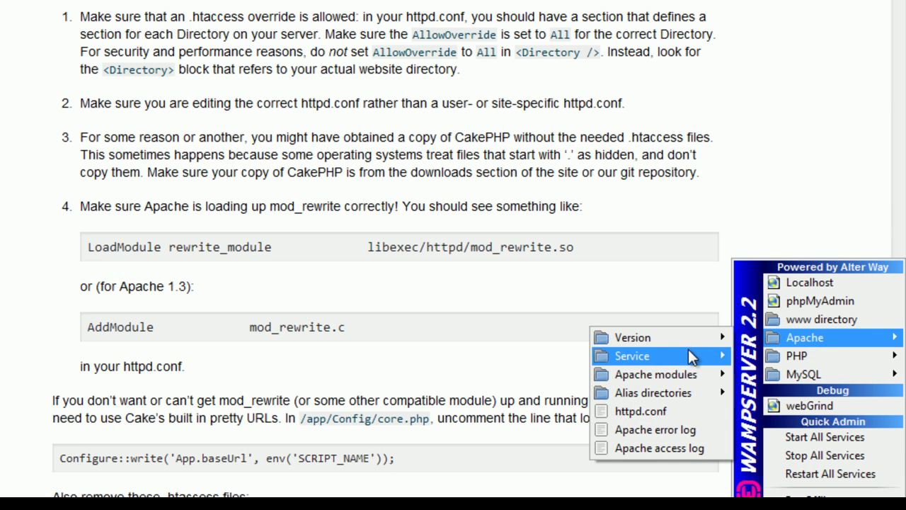
{"action": "left_click", "coordinate": [651, 415]}
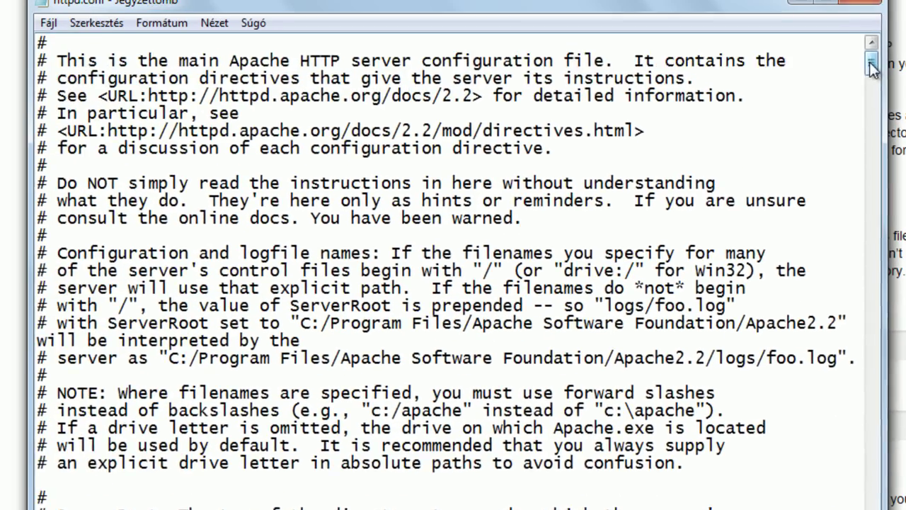
Step: Search httpd.conf for mod_rewrite and examine whether the rewrite_module LoadModule line is commented out
{"action": "left_click_drag", "start_coordinate": [880, 61], "coordinate": [875, 148]}
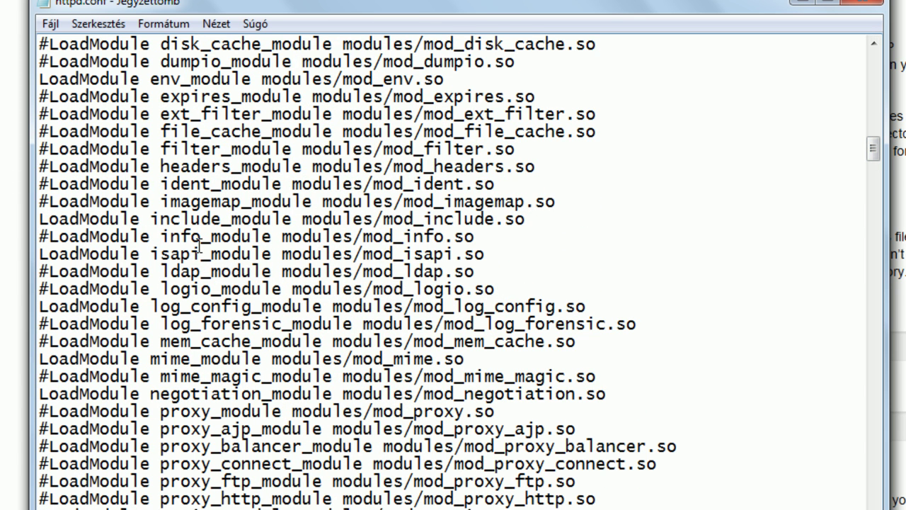
{"action": "key", "text": "ctrl+f"}
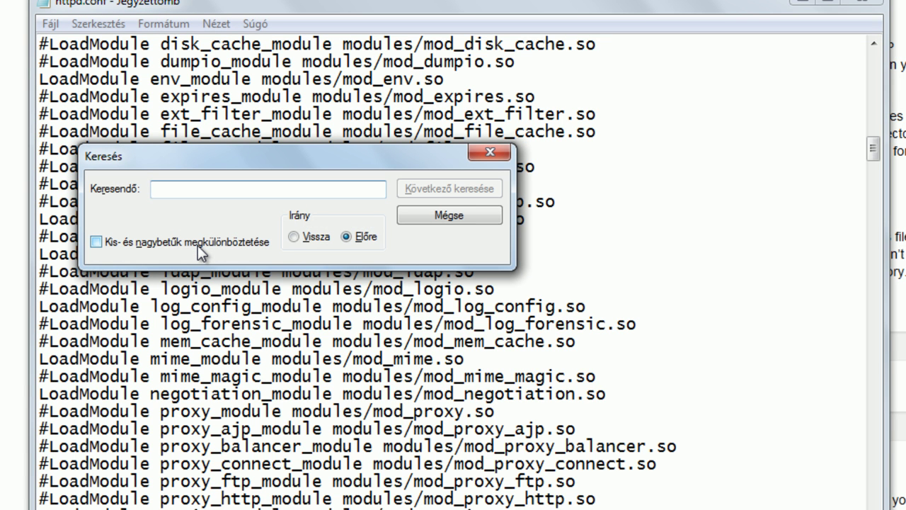
{"action": "type", "text": "mod_"}
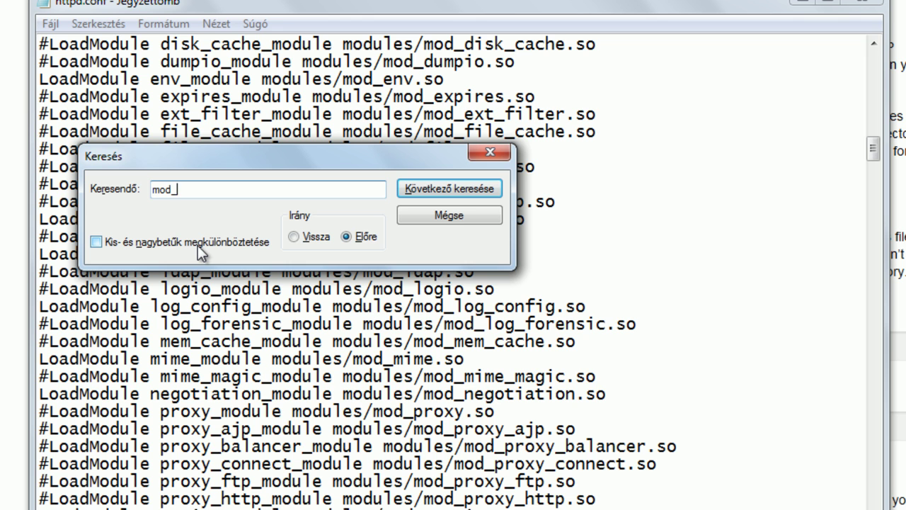
{"action": "type", "text": "rewrite"}
{"action": "left_click", "coordinate": [473, 213]}
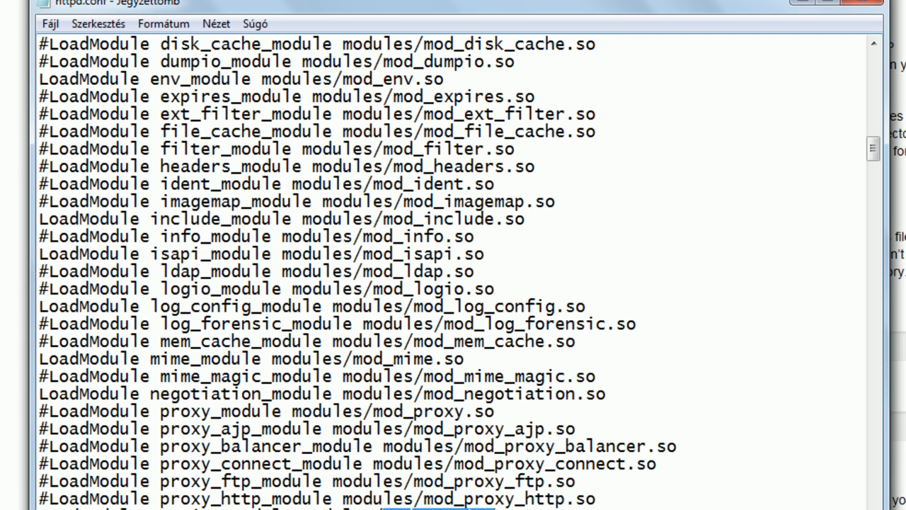
{"action": "left_click_drag", "start_coordinate": [878, 148], "coordinate": [875, 162]}
{"action": "left_click_drag", "start_coordinate": [39, 273], "coordinate": [298, 270]}
{"action": "left_click", "coordinate": [343, 270]}
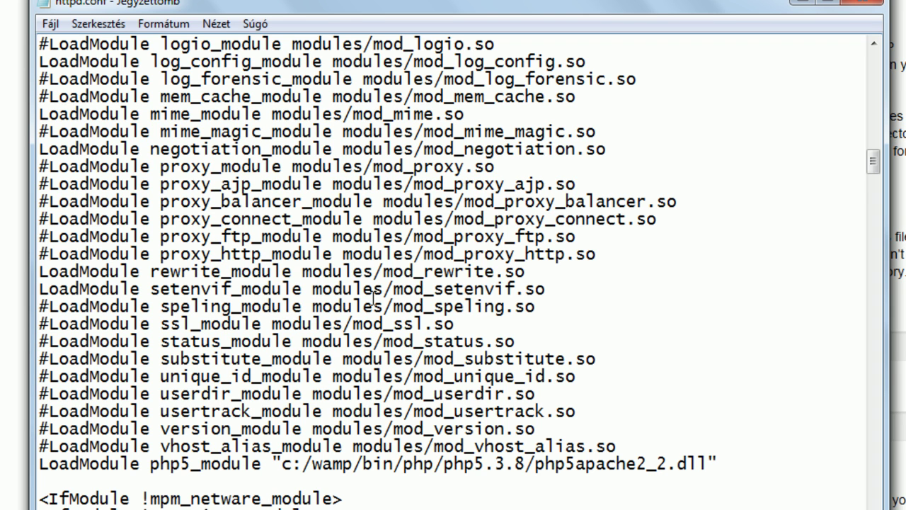
Step: Add and remove a # before the rewrite_module line, and close httpd.conf without saving the changes
{"action": "key", "text": "Home"}
{"action": "type", "text": "#"}
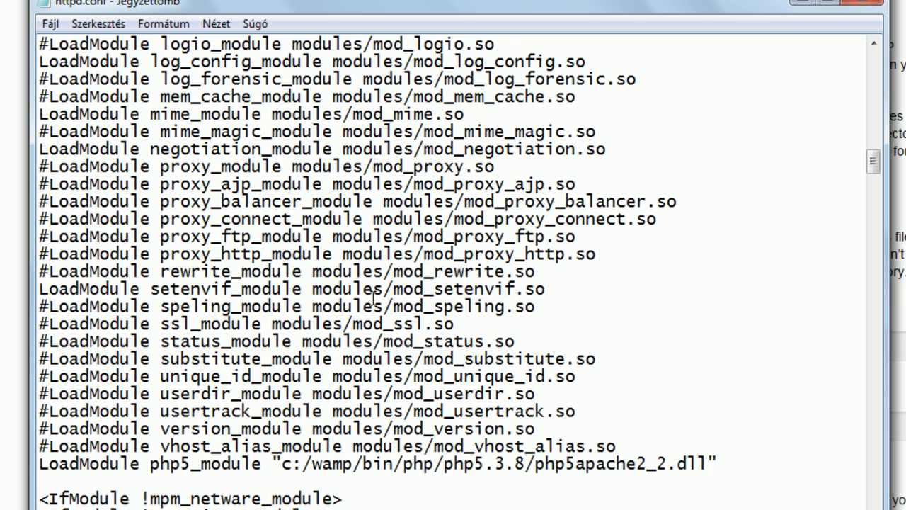
{"action": "key", "text": "BackSpace"}
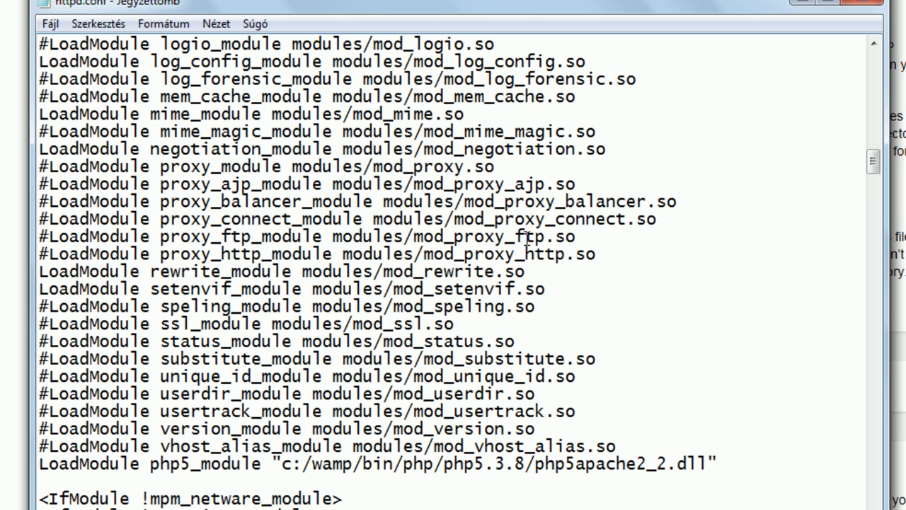
{"action": "left_click", "coordinate": [862, 5]}
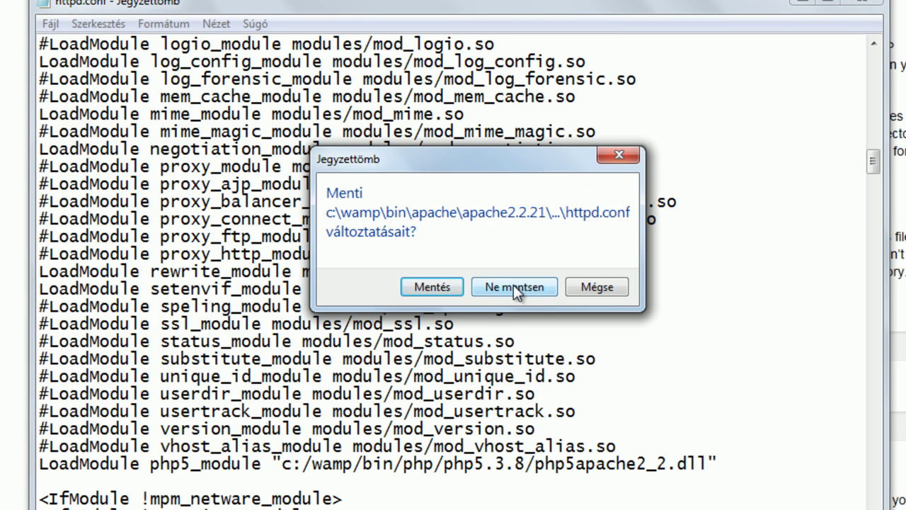
{"action": "left_click", "coordinate": [514, 286]}
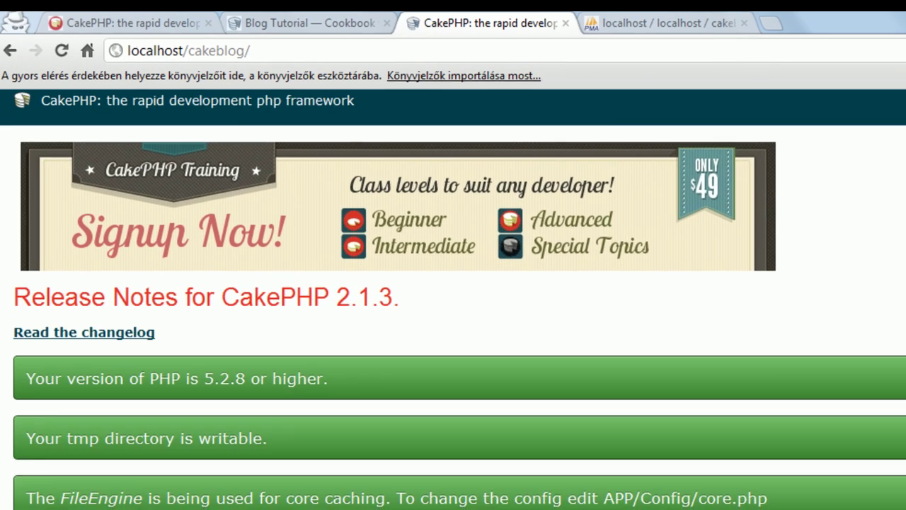
Step: Go back to the localhost/cakeblog page and review the CakePHP configuration status messages
{"action": "scroll", "coordinate": [453, 298], "scroll_direction": "down", "scroll_amount": 4}
{"action": "scroll", "coordinate": [453, 298], "scroll_direction": "up", "scroll_amount": 4}
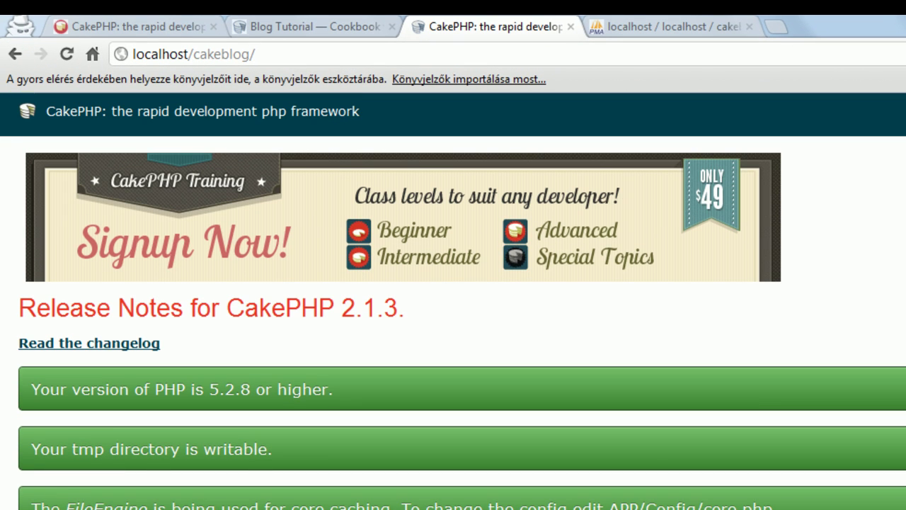